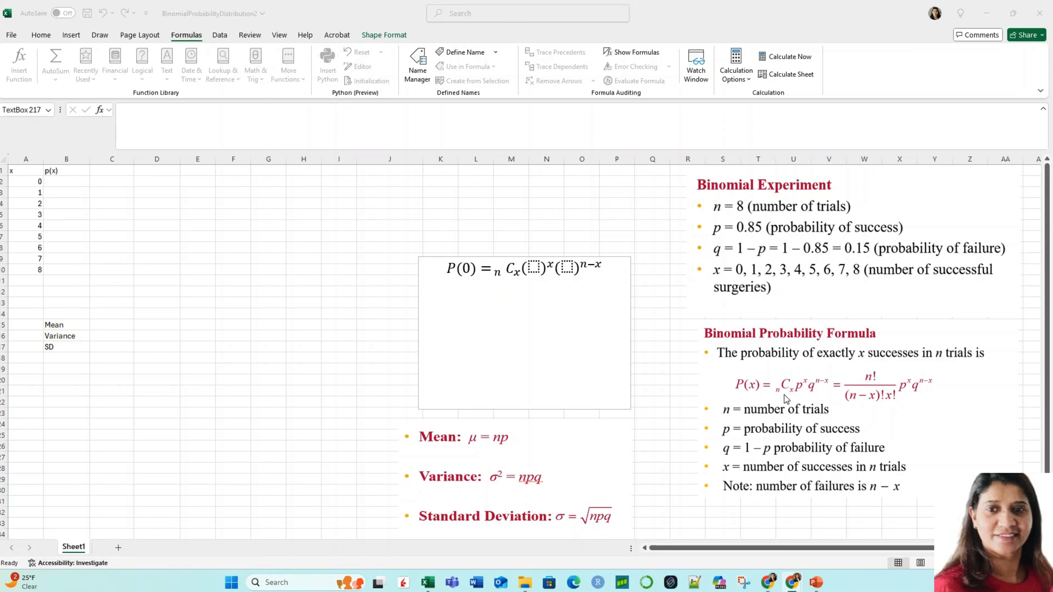
# Step: Replace n with 8 and x with 0 in the combination term of the P(0) equation
pyautogui.click(499, 276)
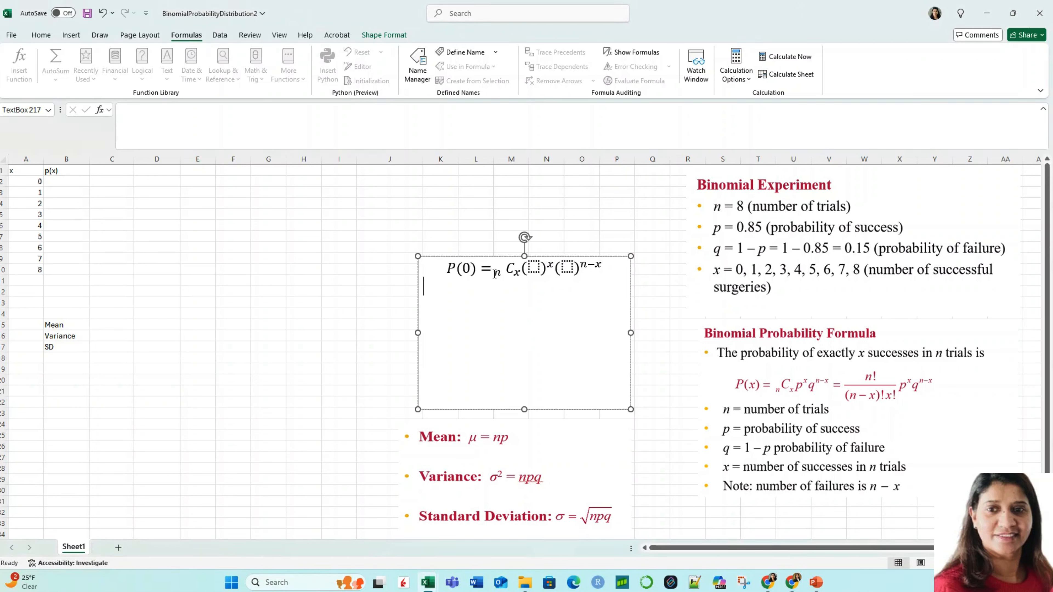
pyautogui.doubleClick(498, 276)
pyautogui.click(500, 275)
pyautogui.doubleClick(499, 274)
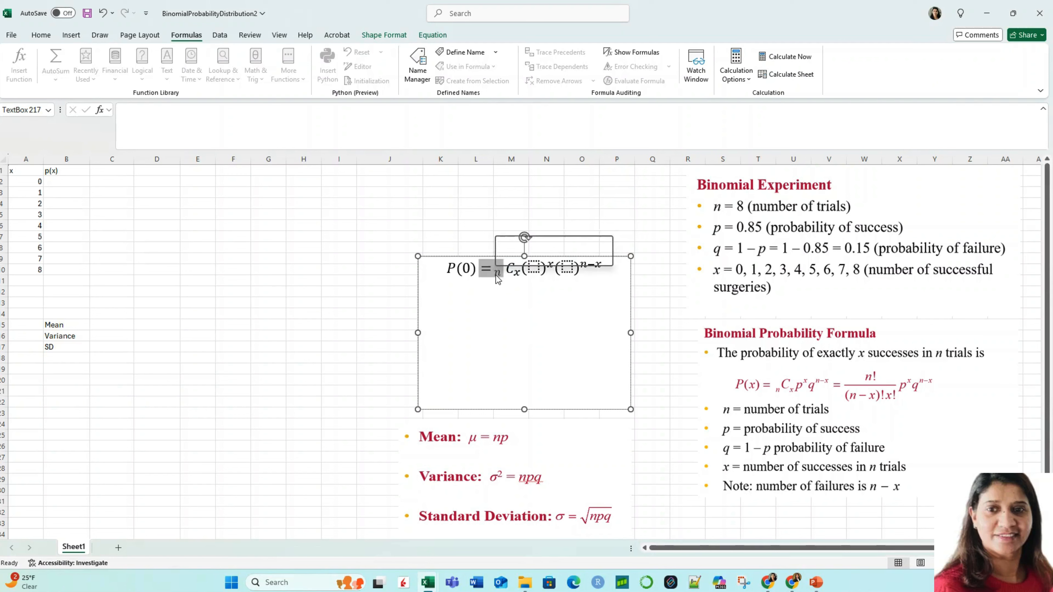
pyautogui.click(500, 274)
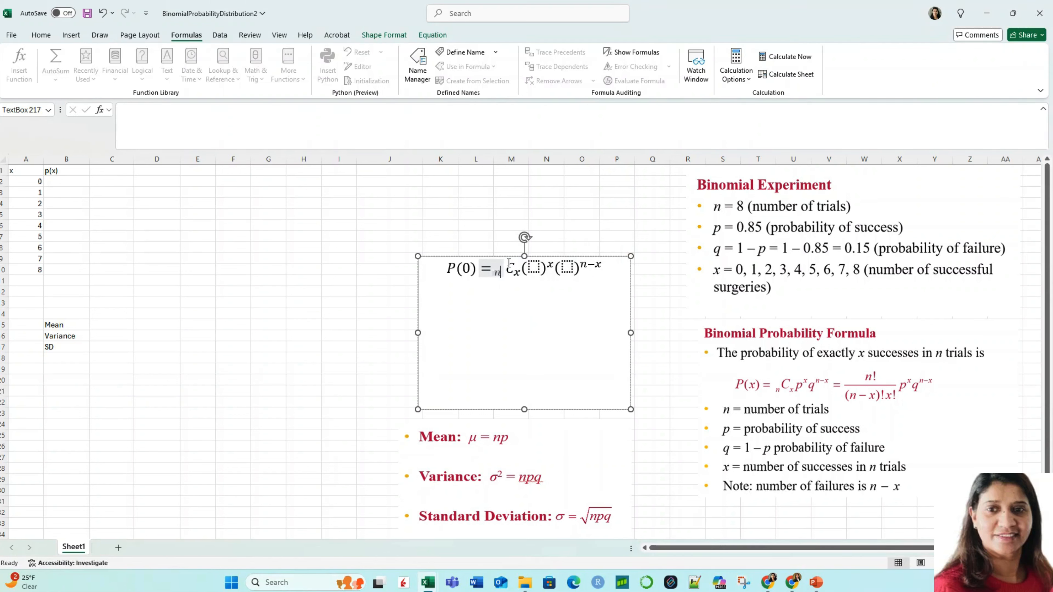
pyautogui.press('BackSpace')
pyautogui.write('8')
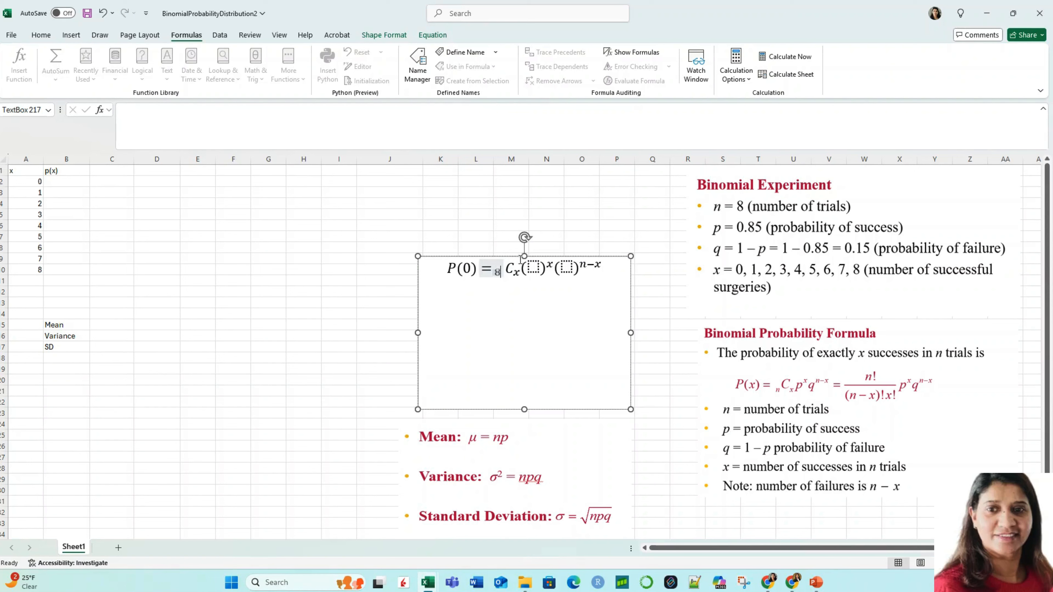
pyautogui.click(518, 273)
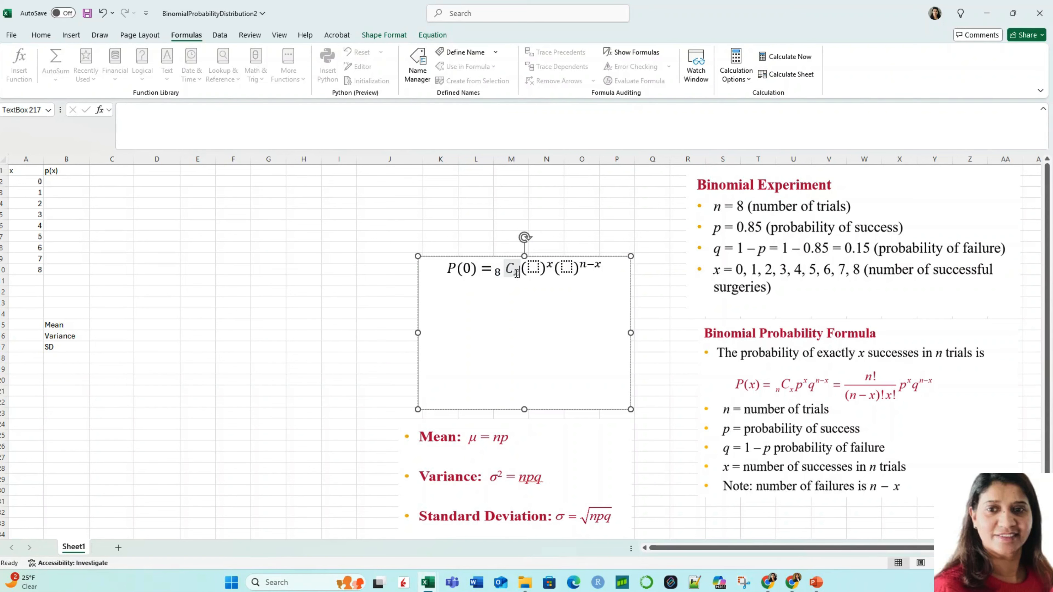
pyautogui.press('BackSpace')
pyautogui.write('0')
# Step: Fill in the success factor of the P(0) equation with base .85 and exponent 0
pyautogui.click(532, 267)
pyautogui.write('.85')
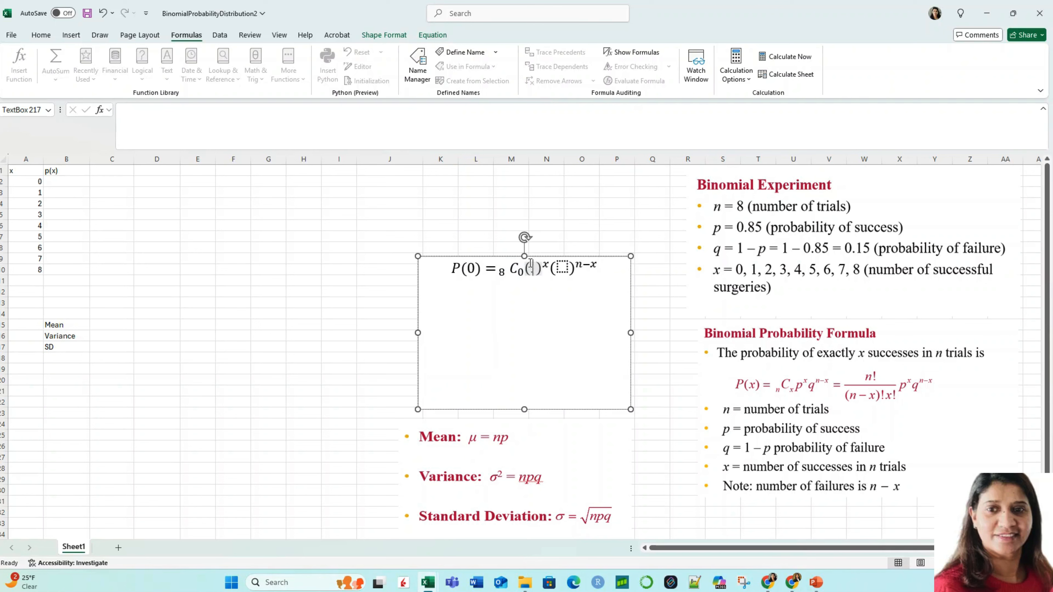
pyautogui.click(513, 272)
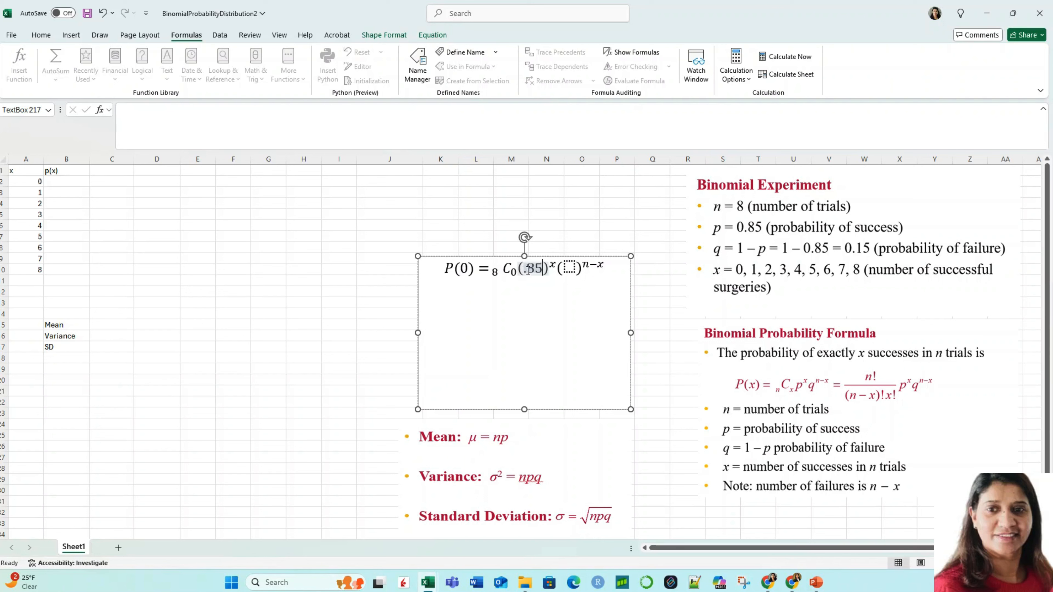
pyautogui.click(553, 264)
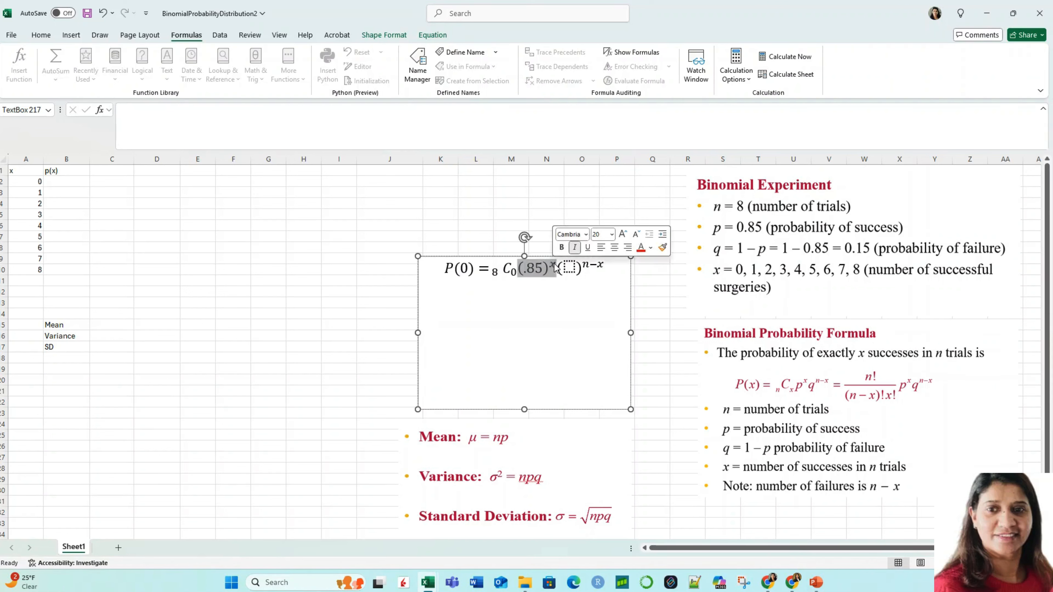
pyautogui.press('BackSpace')
pyautogui.write('0')
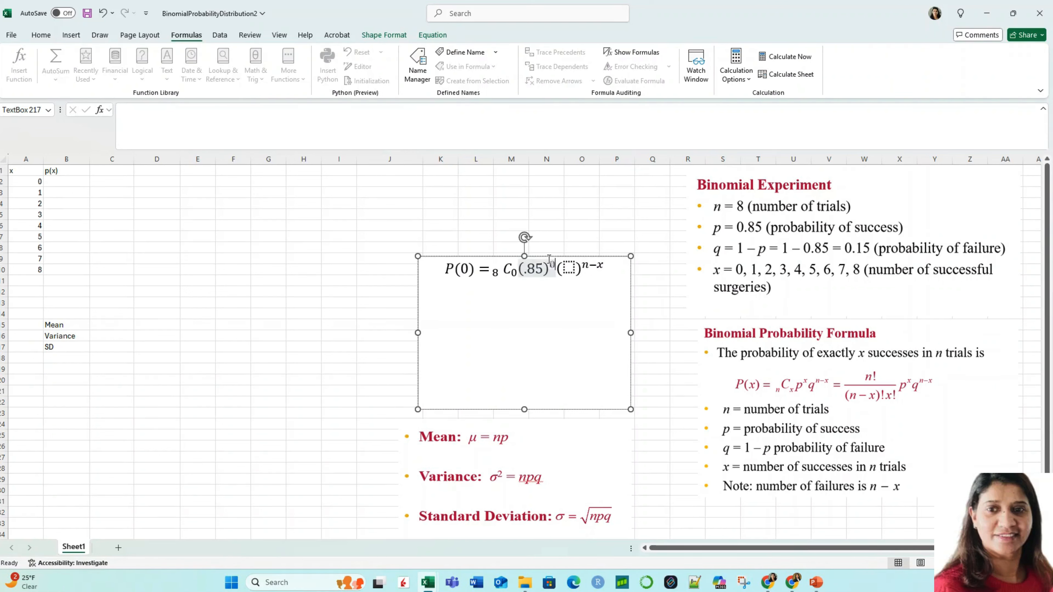
# Step: Fill in the failure factor of the P(0) equation with base .15 and exponent 8
pyautogui.click(569, 268)
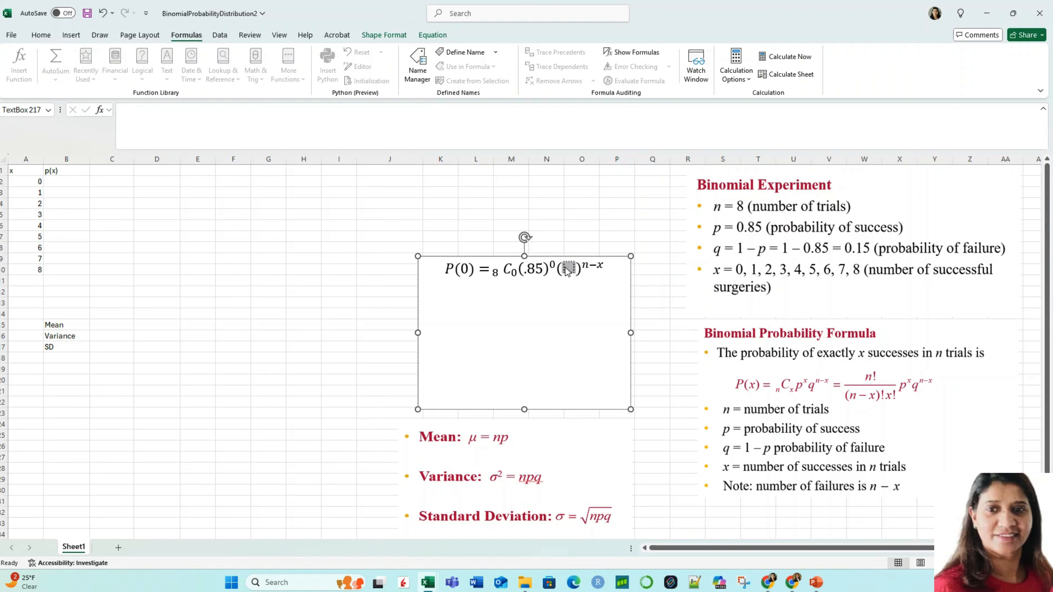
pyautogui.write('.15')
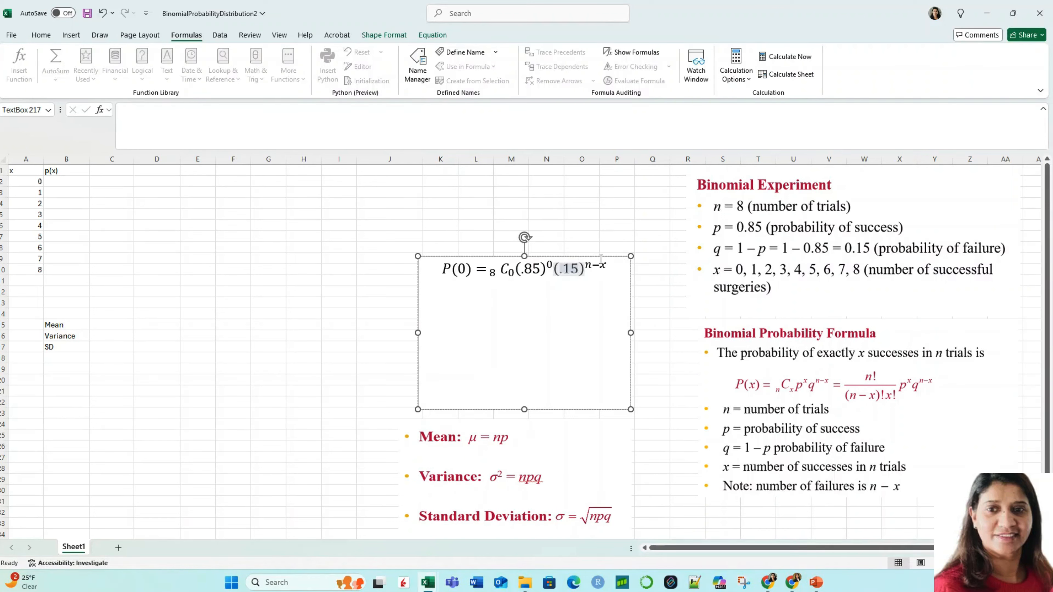
pyautogui.click(592, 265)
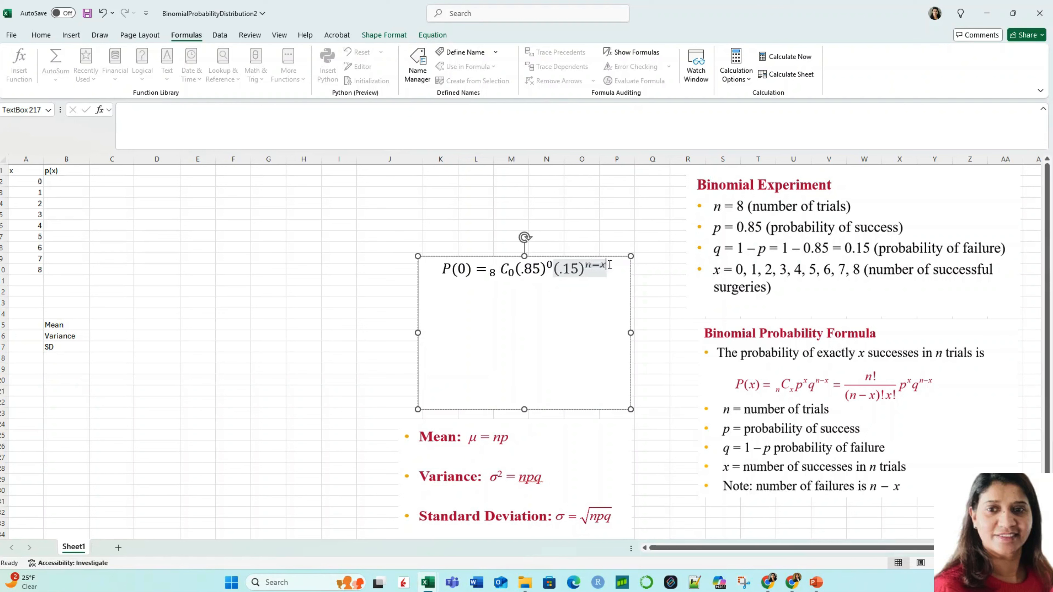
pyautogui.press('BackSpace')
pyautogui.press('BackSpace')
pyautogui.press('BackSpace')
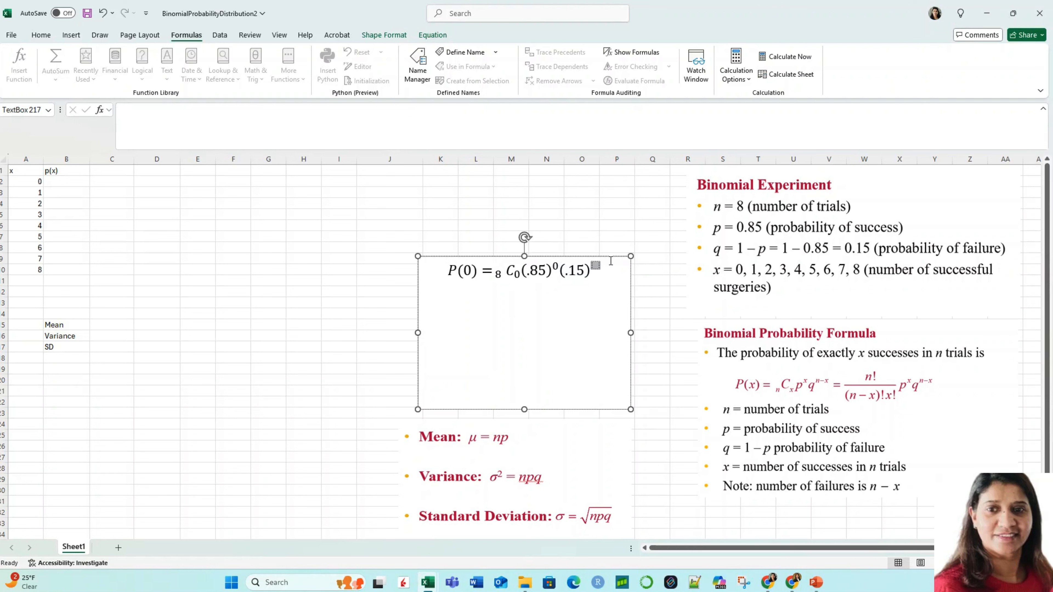
pyautogui.write('8')
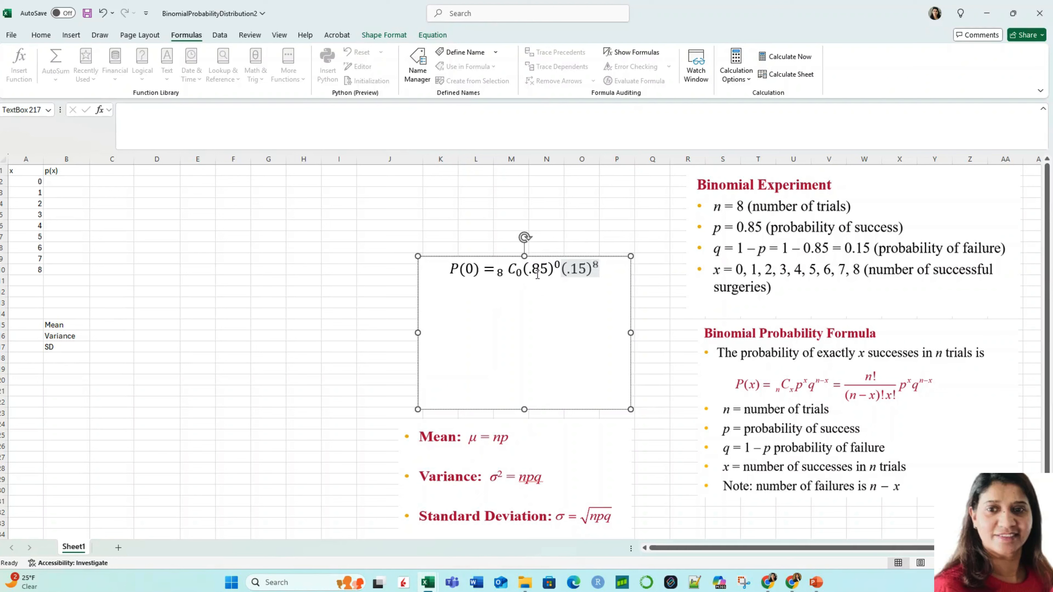
# Step: Start the probability formula for x = 0 in cell B2 with =COMBIN(8,0)
pyautogui.click(65, 180)
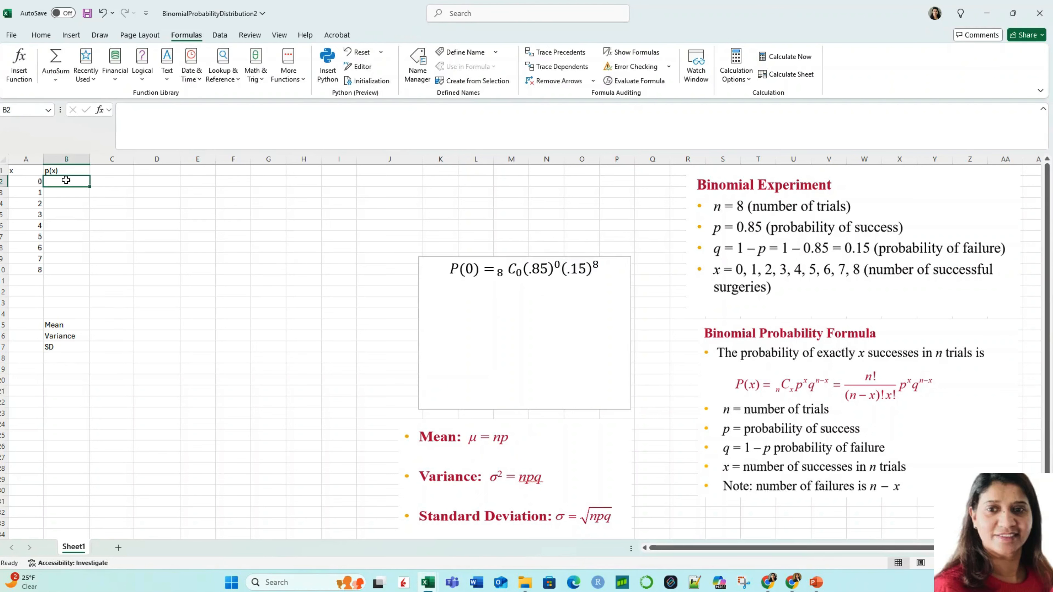
pyautogui.write('=')
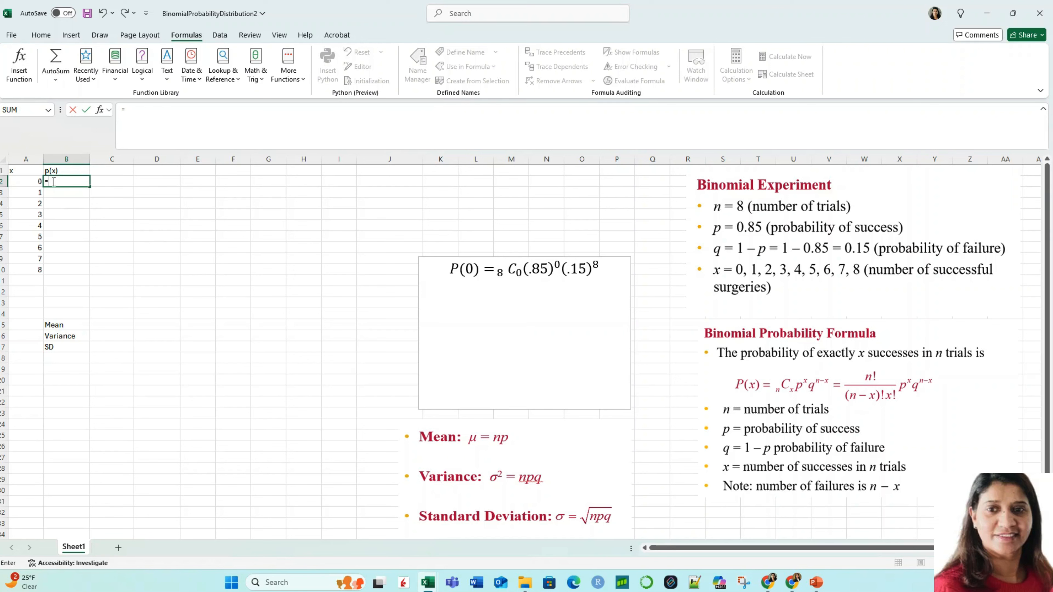
pyautogui.write('com')
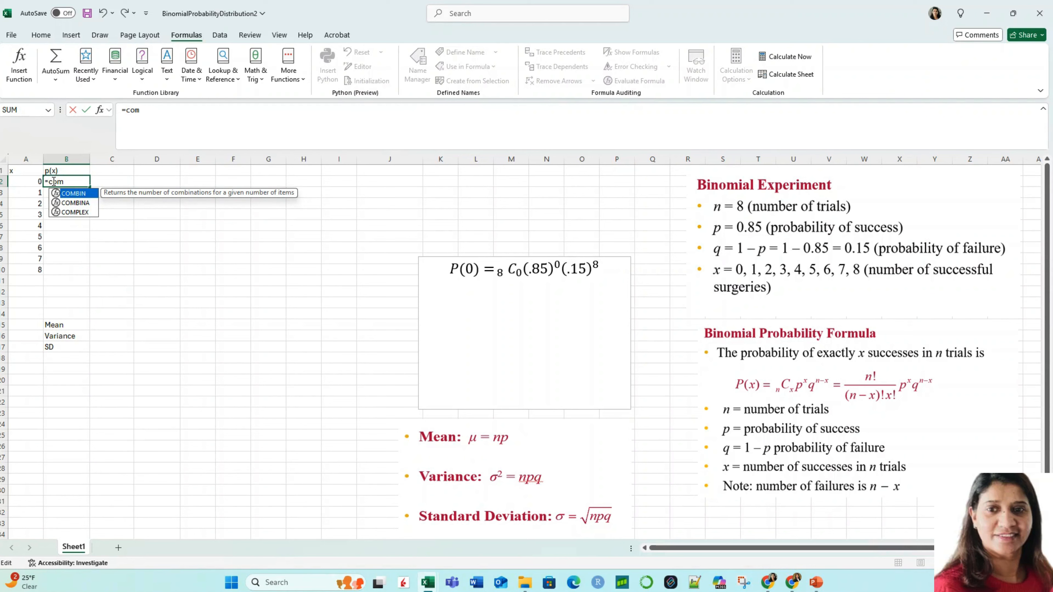
pyautogui.doubleClick(74, 193)
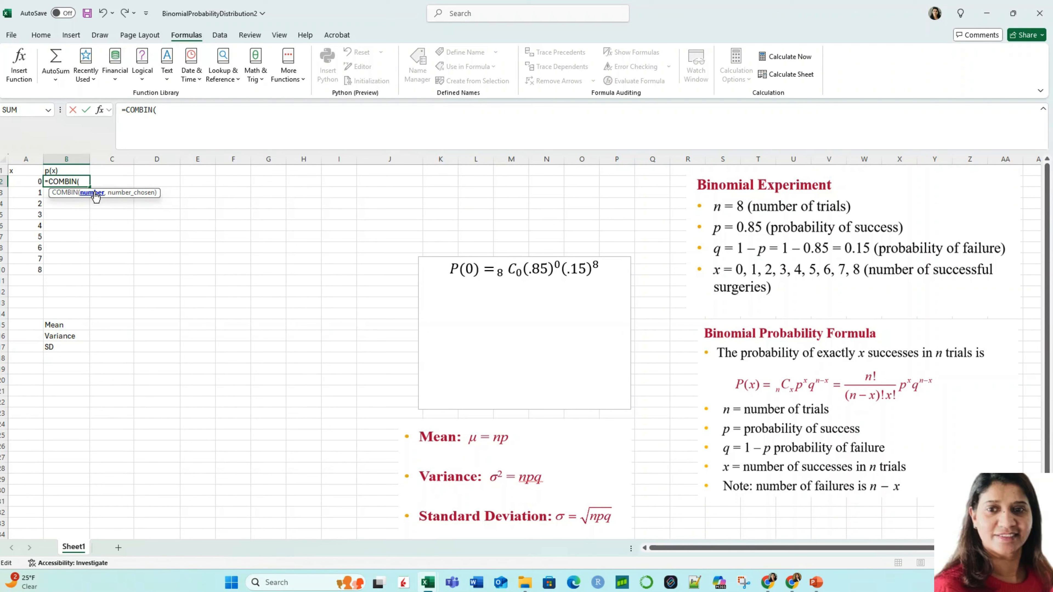
pyautogui.write('8,')
pyautogui.write('0)*')
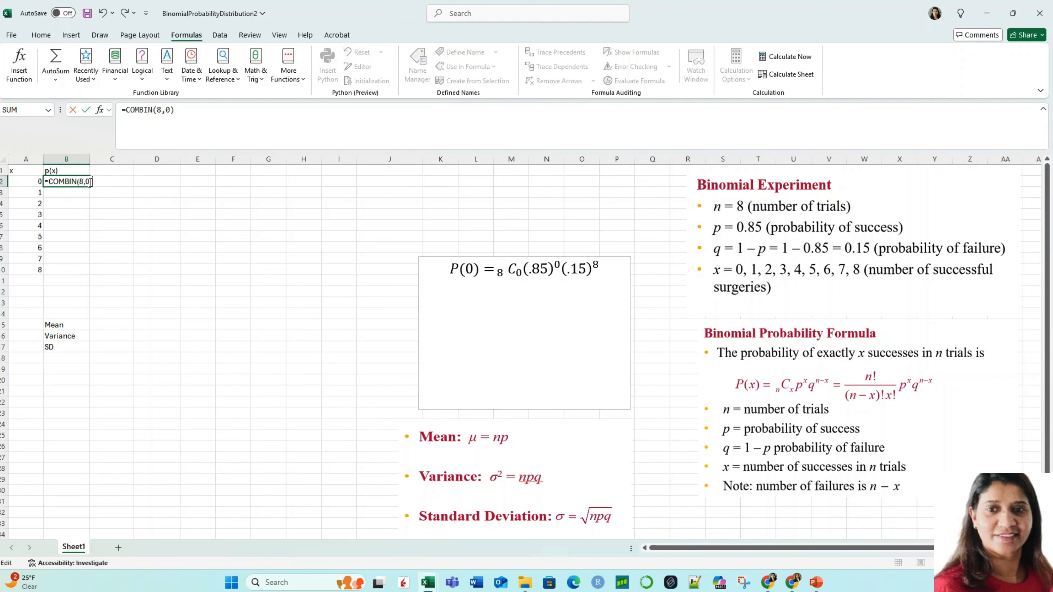
# Step: Enclose the COMBIN(8,0) term of the B2 formula in its own pair of parentheses
pyautogui.click(132, 109)
pyautogui.write('(')
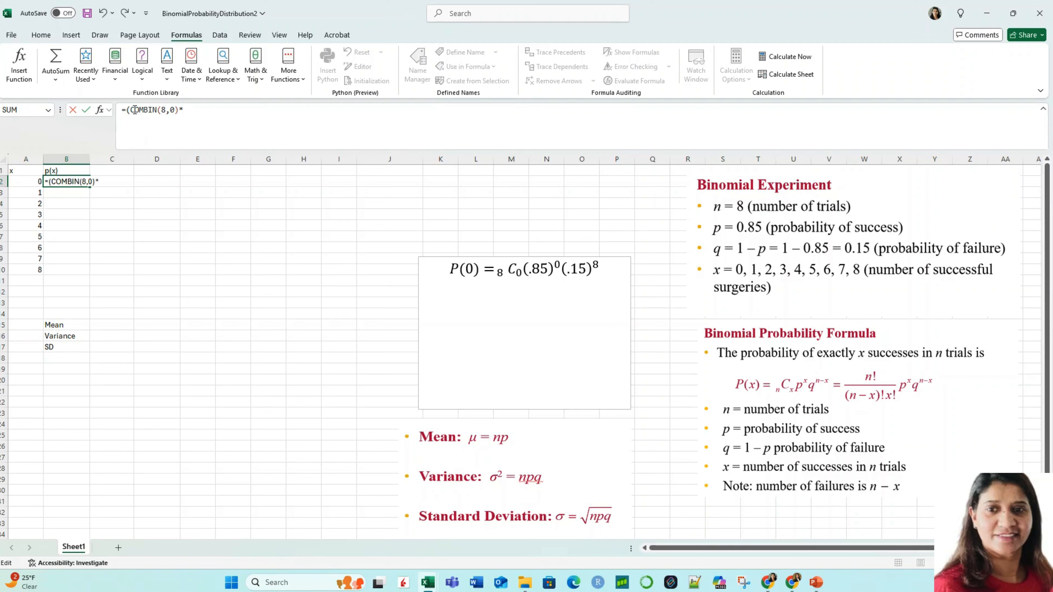
pyautogui.click(178, 110)
pyautogui.write(')')
# Step: Complete the B2 formula by multiplying the combination by (.85^0)*(.15^8), and enter it
pyautogui.click(188, 109)
pyautogui.write('(')
pyautogui.press('BackSpace')
pyautogui.press('BackSpace')
pyautogui.press('BackSpace')
pyautogui.write('^0)*(.15^')
pyautogui.write('8')
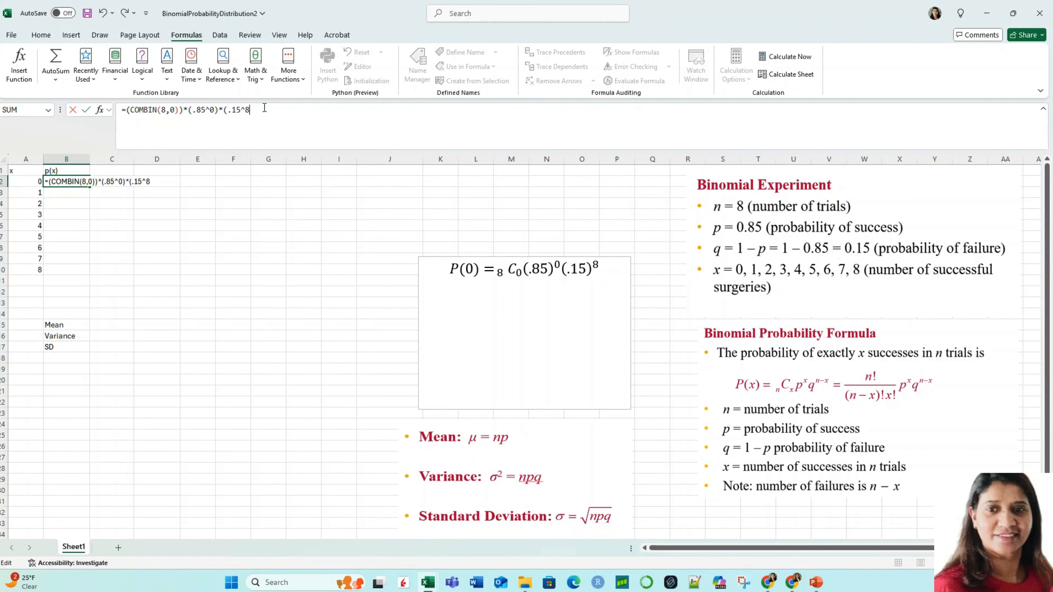
pyautogui.press('Return')
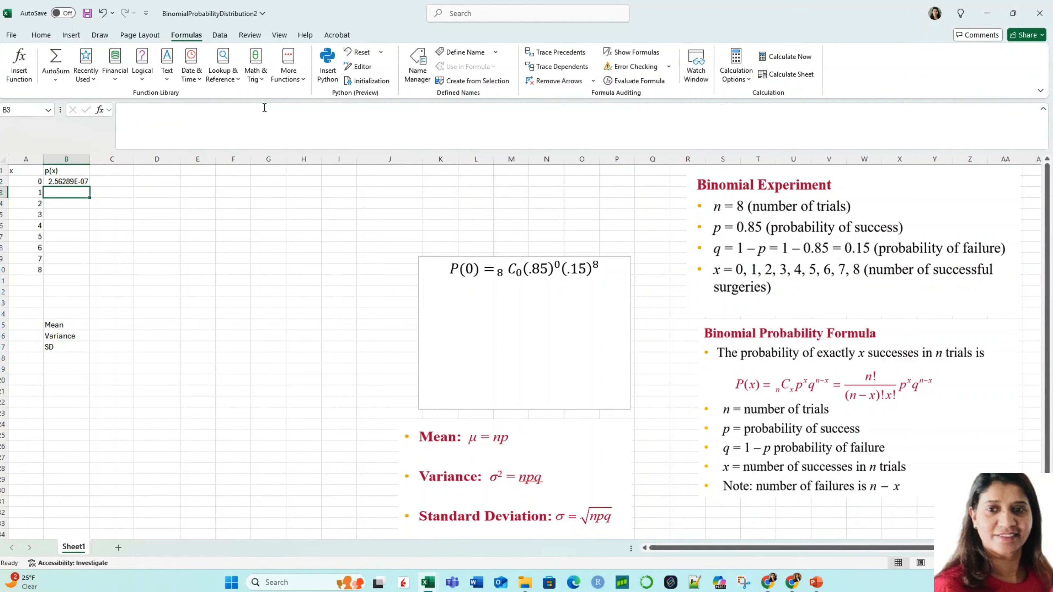
pyautogui.click(69, 182)
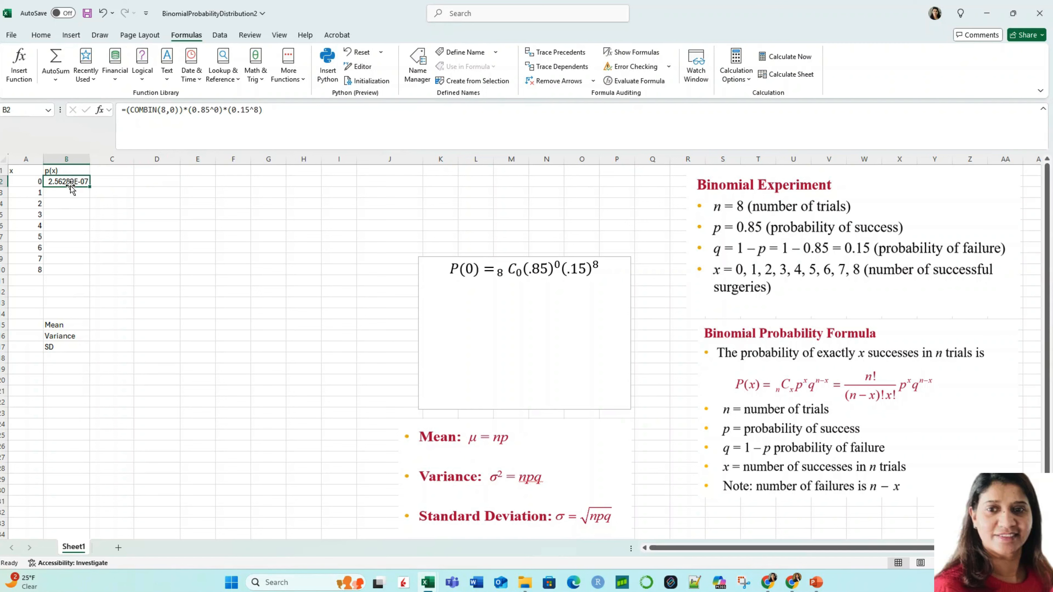
pyautogui.click(71, 195)
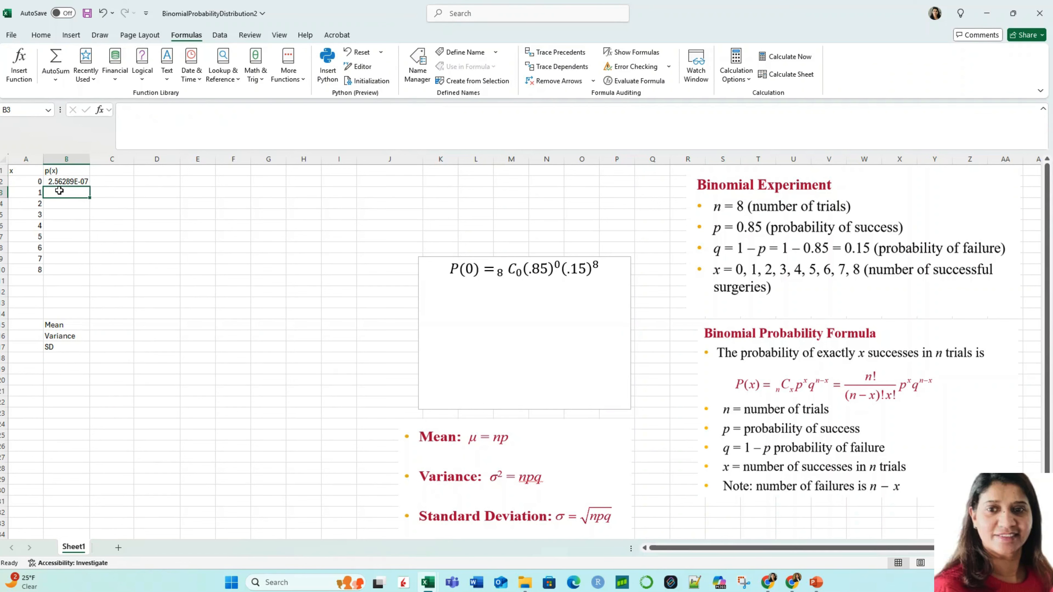
# Step: Change the text box equation to P(1) and set the combination's lower index to 1
pyautogui.doubleClick(468, 269)
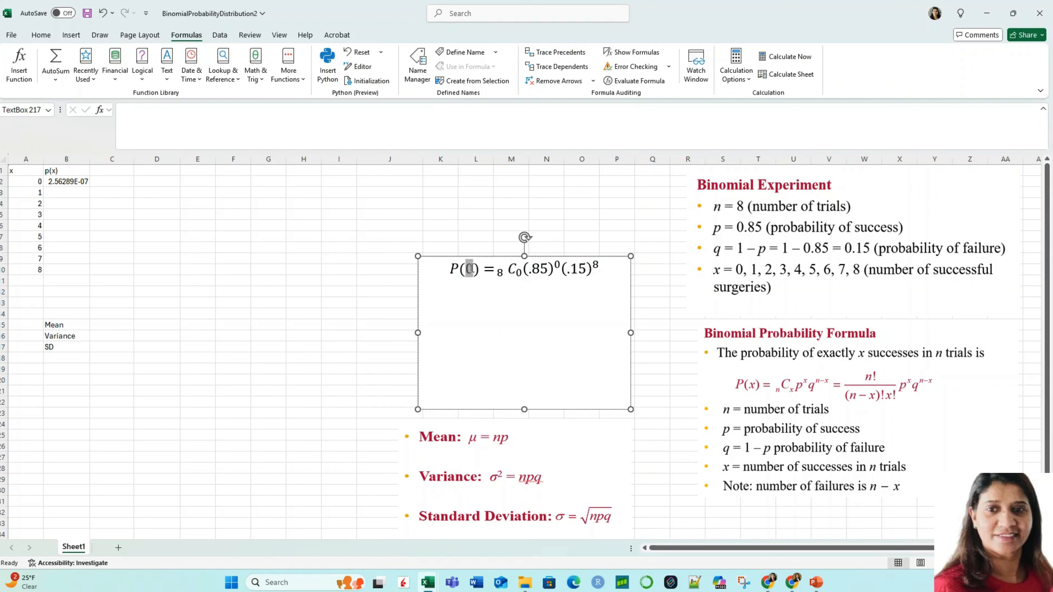
pyautogui.click(474, 270)
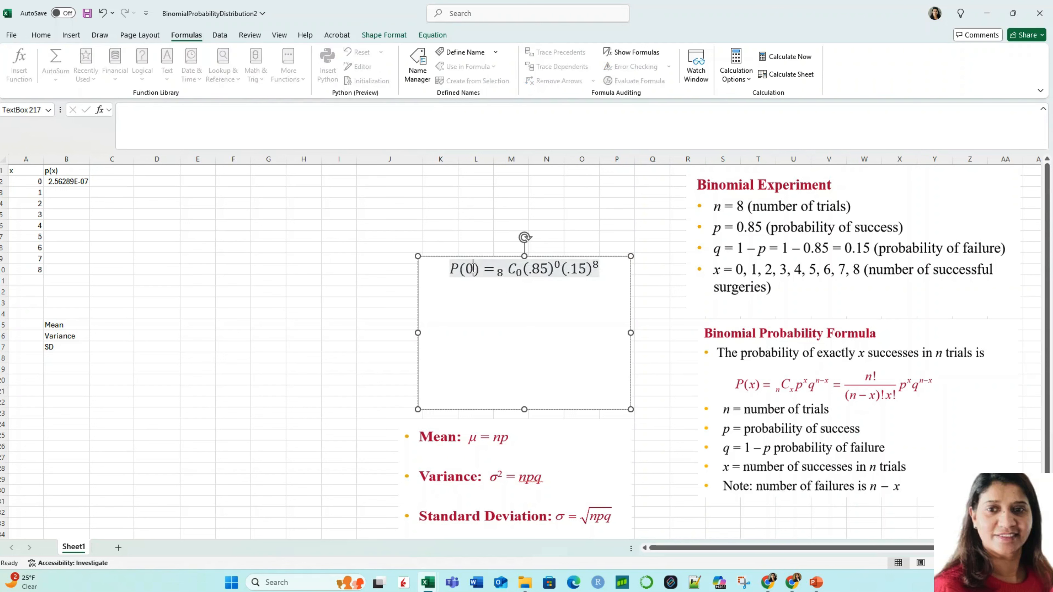
pyautogui.doubleClick(470, 268)
pyautogui.write('1')
pyautogui.doubleClick(518, 273)
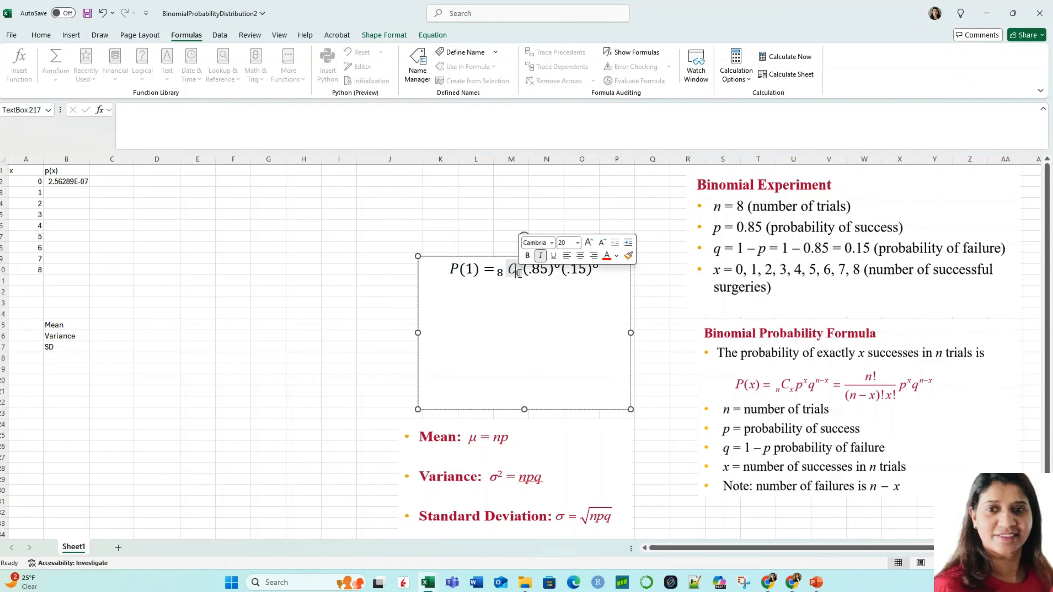
pyautogui.press('BackSpace')
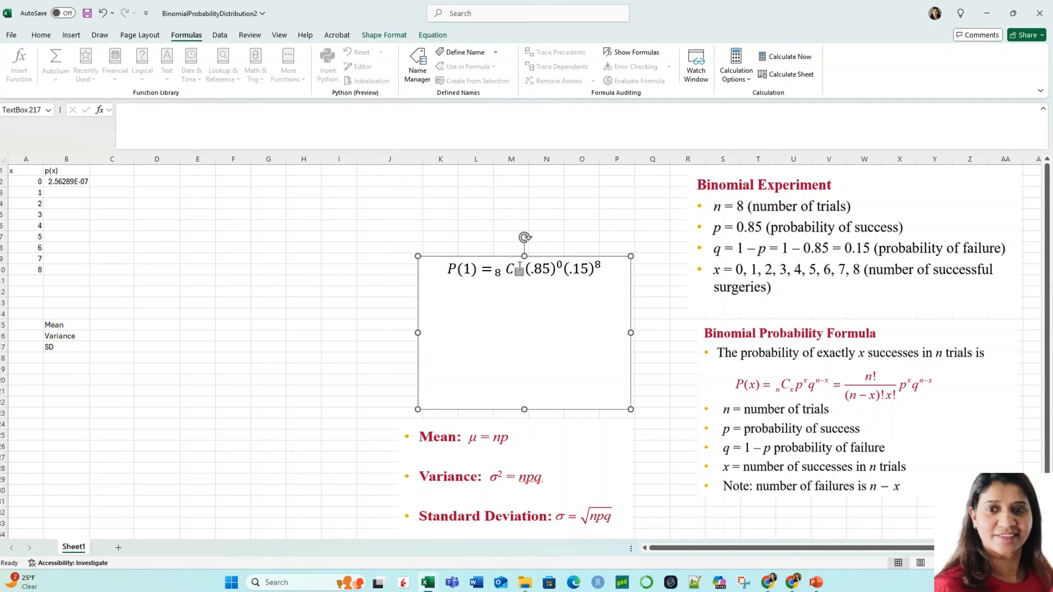
pyautogui.write('1')
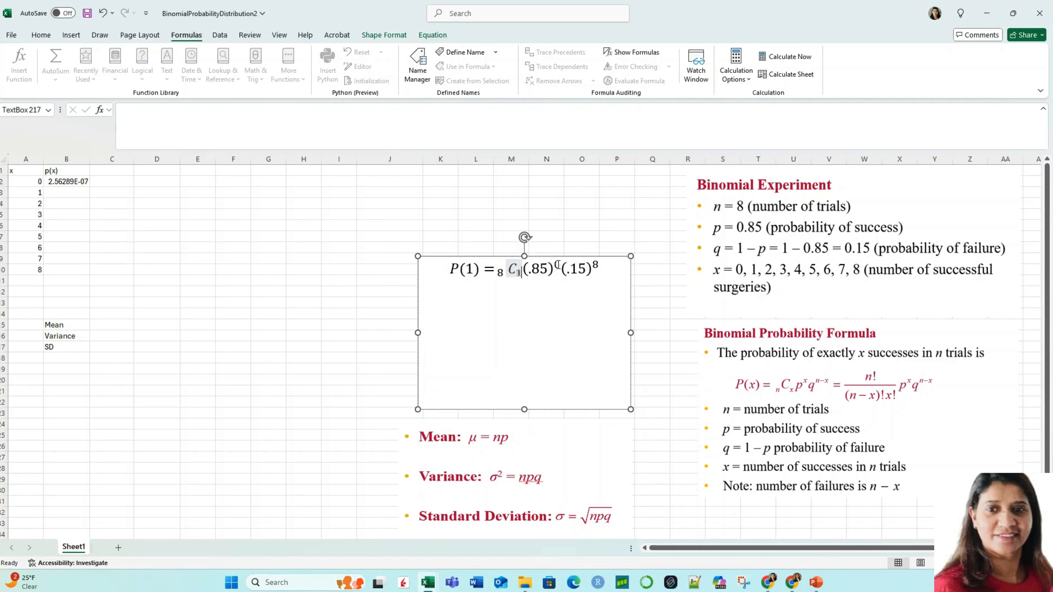
# Step: Set the exponents in the P(1) equation to 1 for .85 and 7 for .15
pyautogui.doubleClick(558, 264)
pyautogui.press('BackSpace')
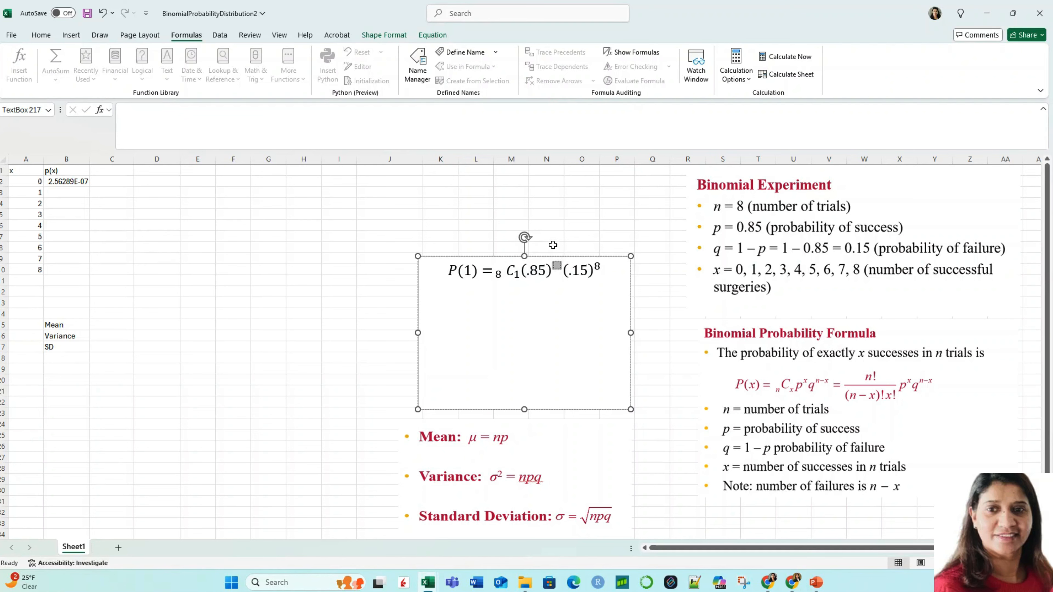
pyautogui.write('1')
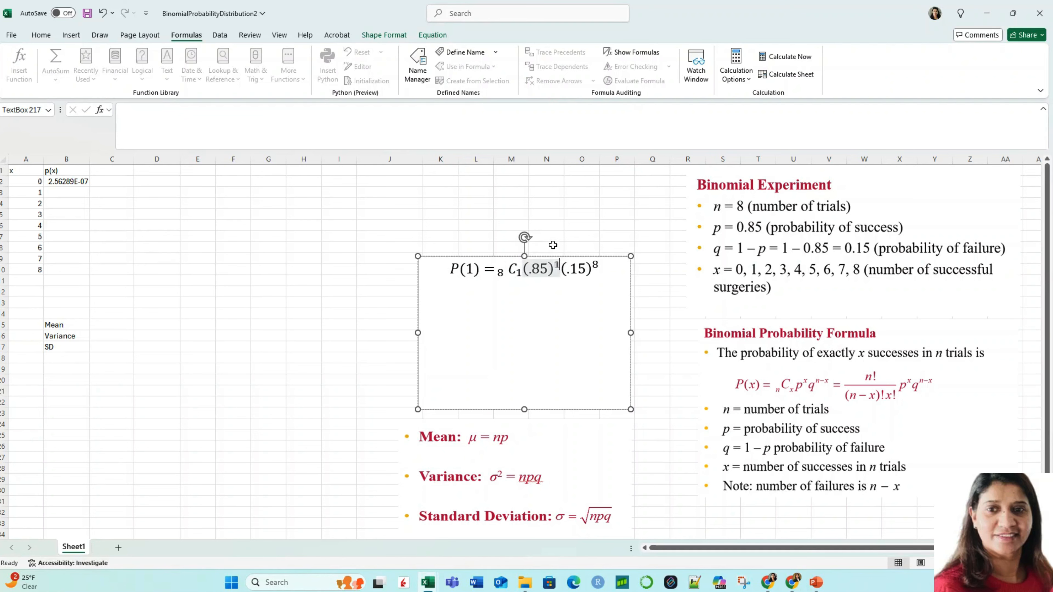
pyautogui.click(597, 265)
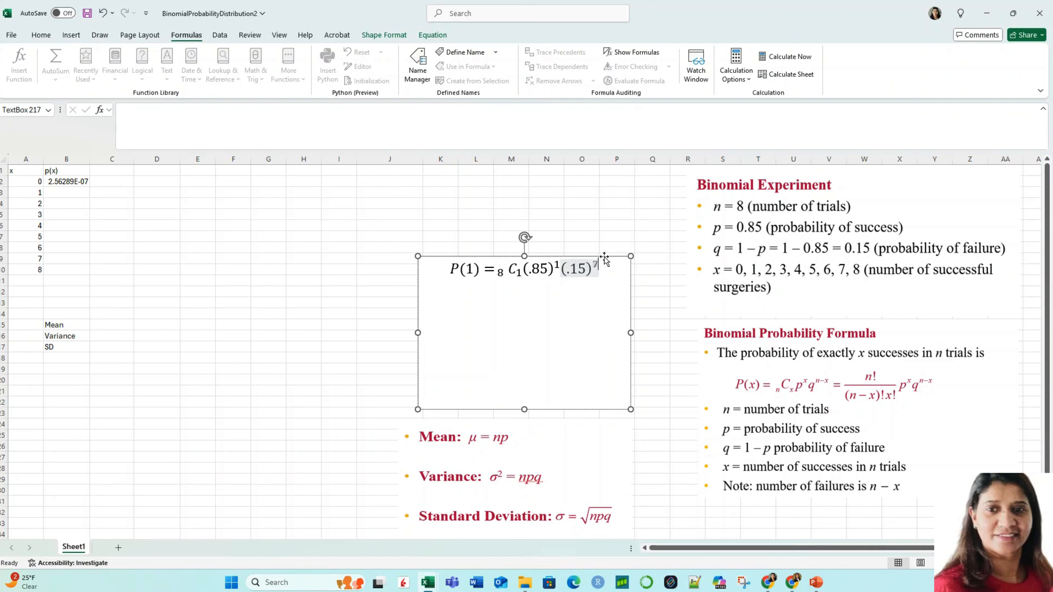
pyautogui.press('BackSpace')
pyautogui.write('7')
# Step: Copy the probability formula from cell B2 into cell B3 for x = 1
pyautogui.click(57, 192)
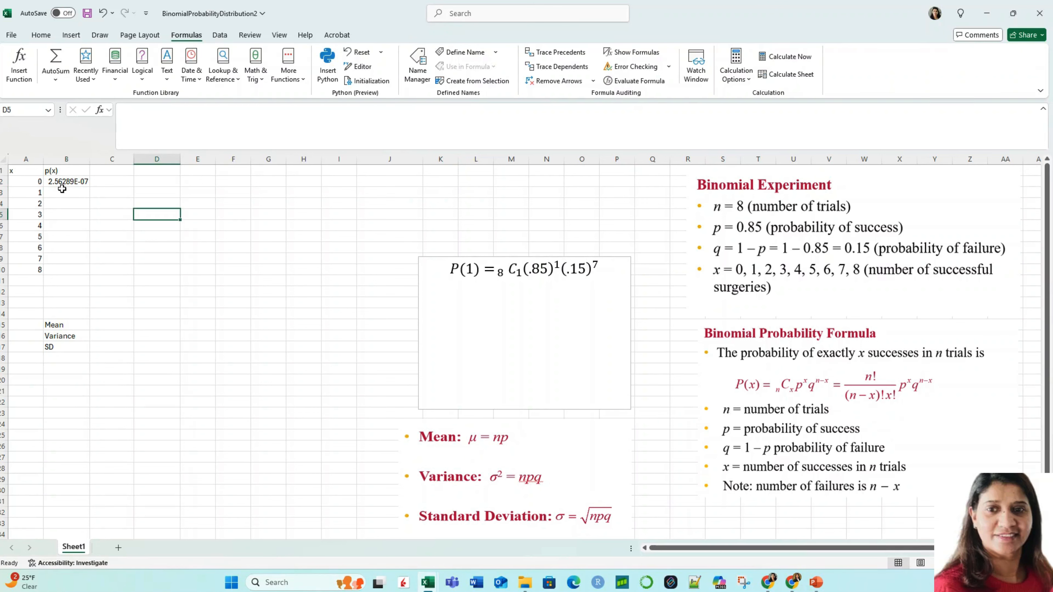
pyautogui.click(59, 180)
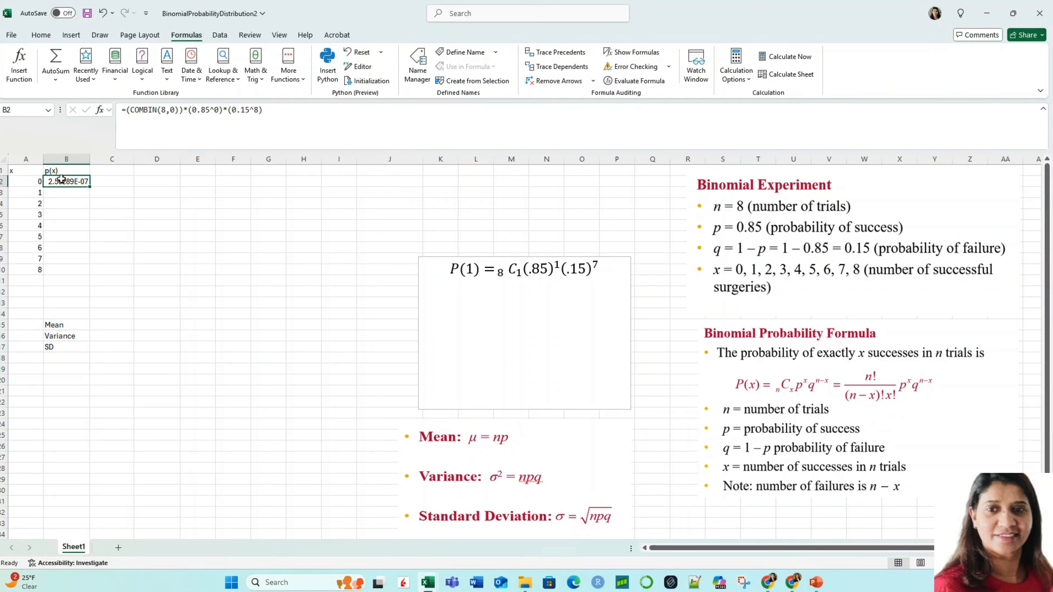
pyautogui.hotkey('ctrl', 'c')
pyautogui.click(69, 194)
pyautogui.hotkey('ctrl', 'v')
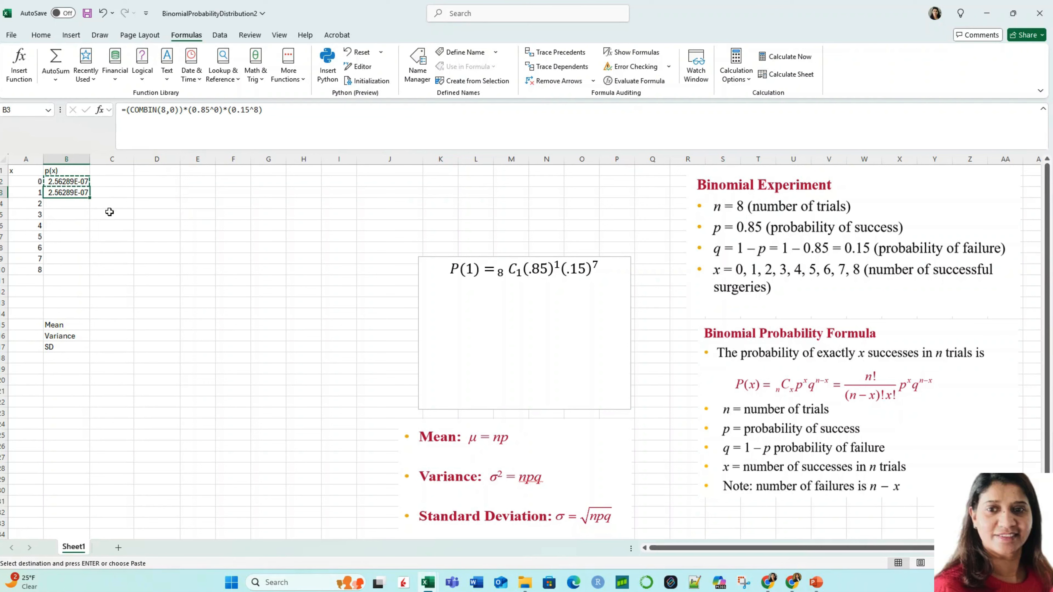
pyautogui.click(155, 227)
pyautogui.click(68, 192)
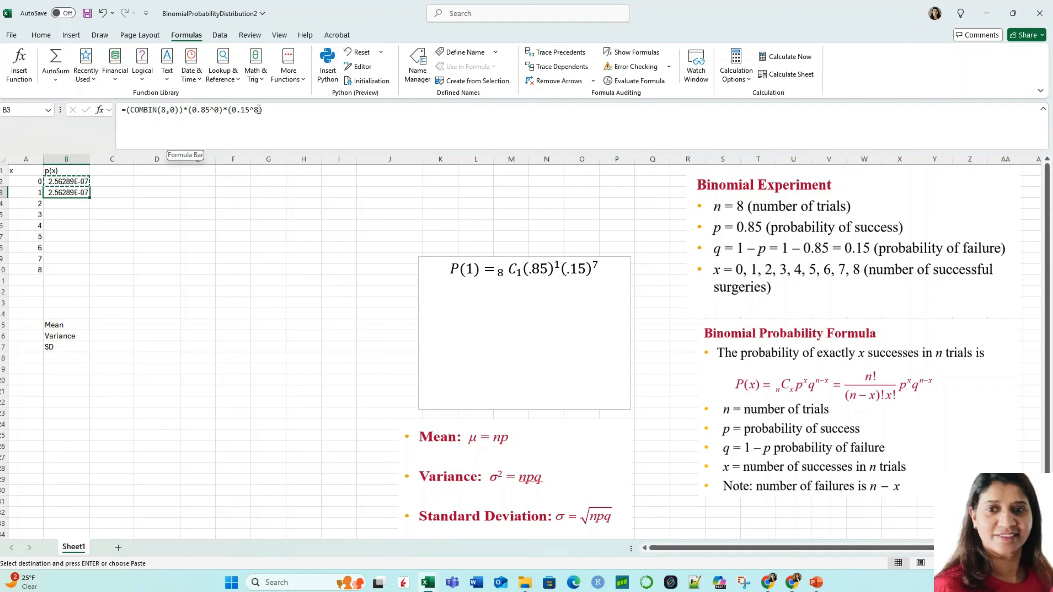
# Step: Edit the B3 formula to use COMBIN(8,1), with exponent 1 for 0.85 and 7 for 0.15, and enter it
pyautogui.click(172, 110)
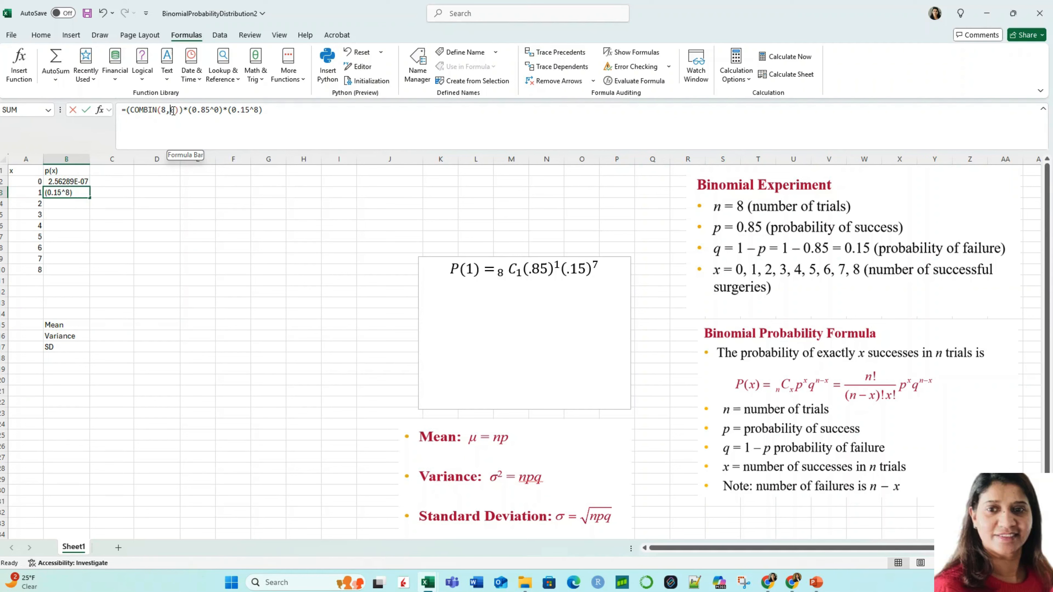
pyautogui.write('1')
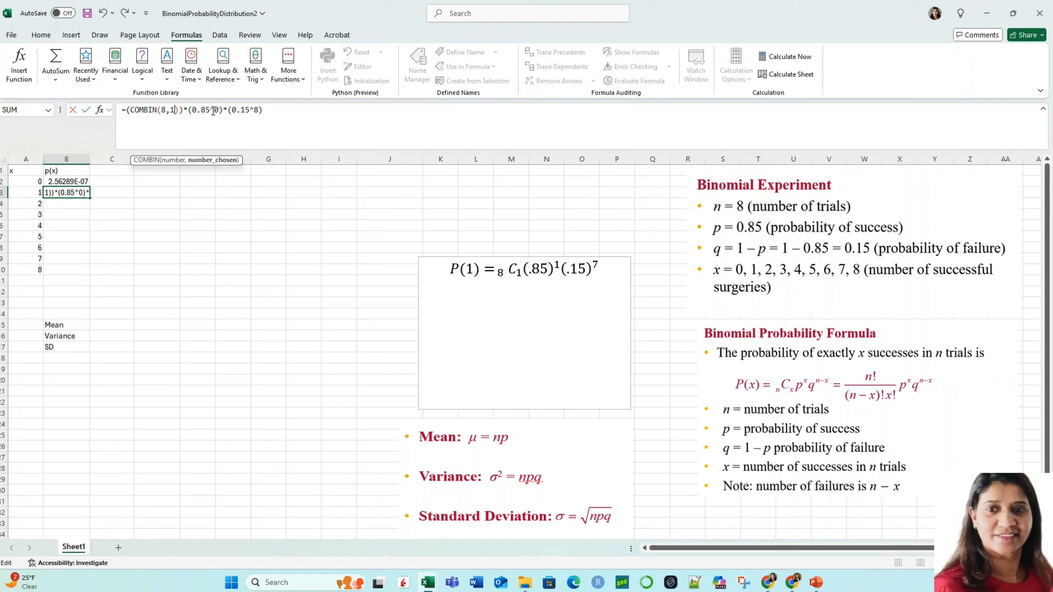
pyautogui.write('1')
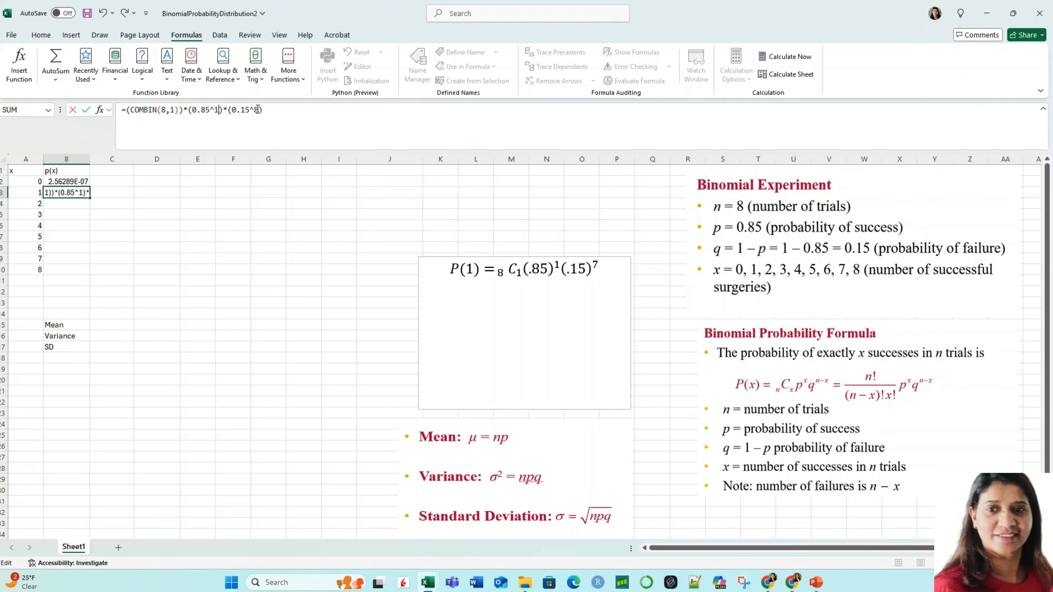
pyautogui.doubleClick(257, 109)
pyautogui.write('7')
pyautogui.press('Return')
# Step: Copy the probability formula from cell B3 into cell B4 for x = 2
pyautogui.click(76, 192)
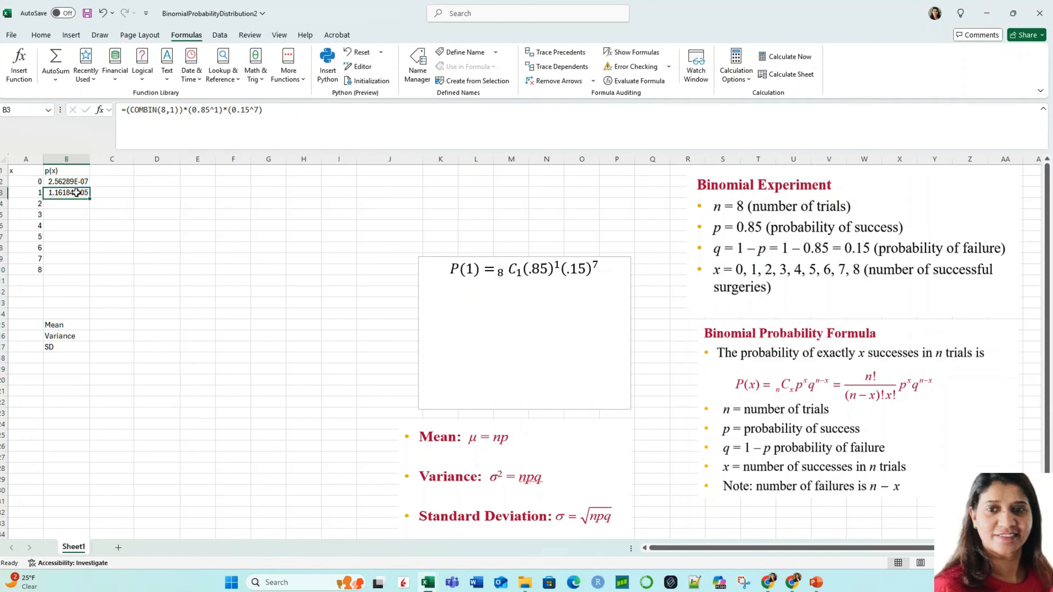
pyautogui.hotkey('ctrl', 'c')
pyautogui.click(64, 203)
pyautogui.hotkey('ctrl', 'v')
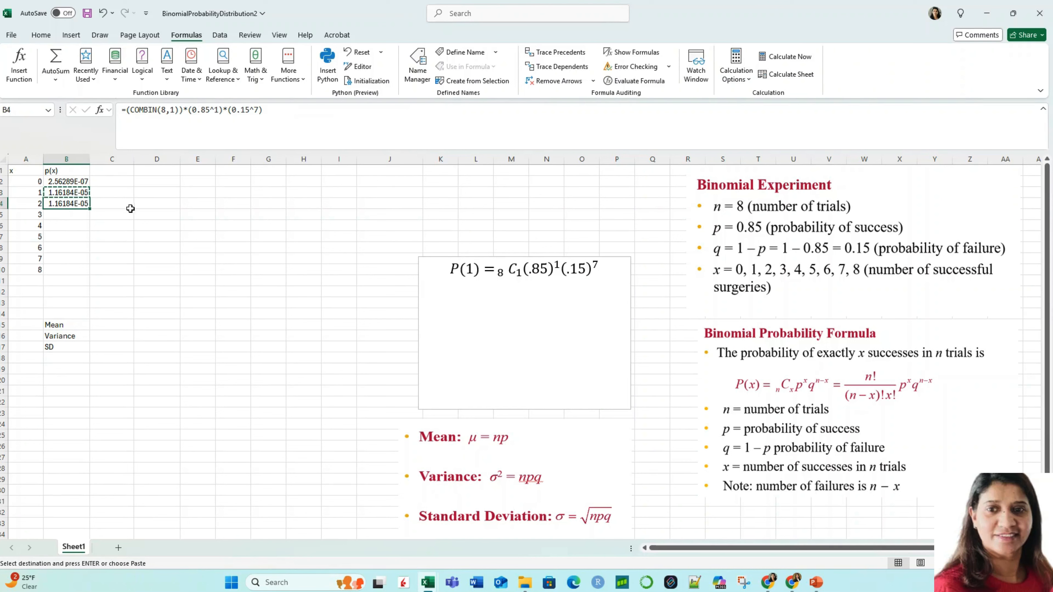
pyautogui.press('Tab')
# Step: Edit the B4 formula to use COMBIN(8,2), with exponent 2 for 0.85 and 6 for 0.15, and enter it
pyautogui.click(46, 205)
pyautogui.doubleClick(171, 110)
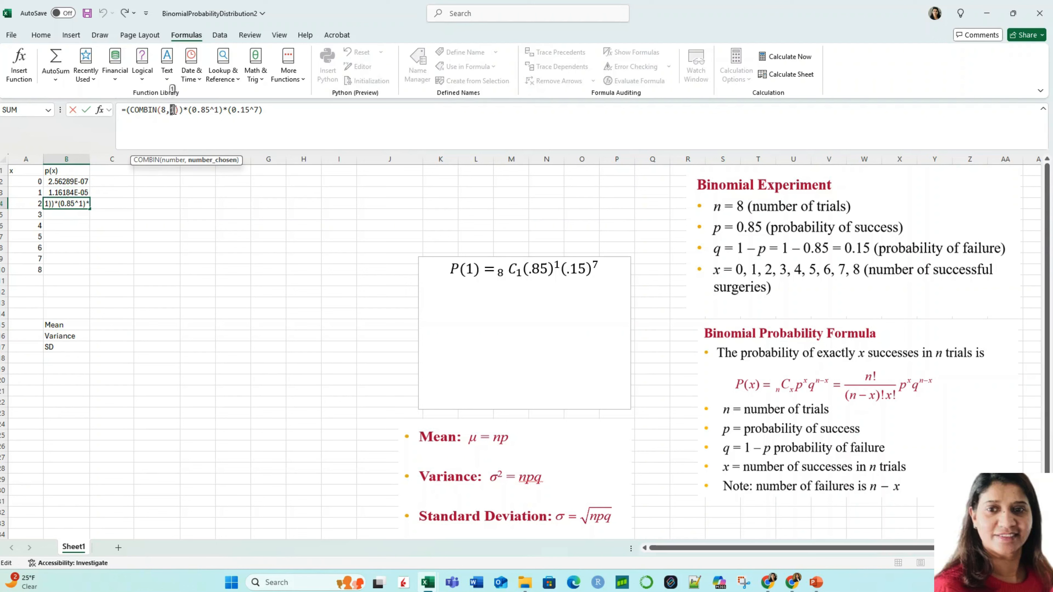
pyautogui.write('2')
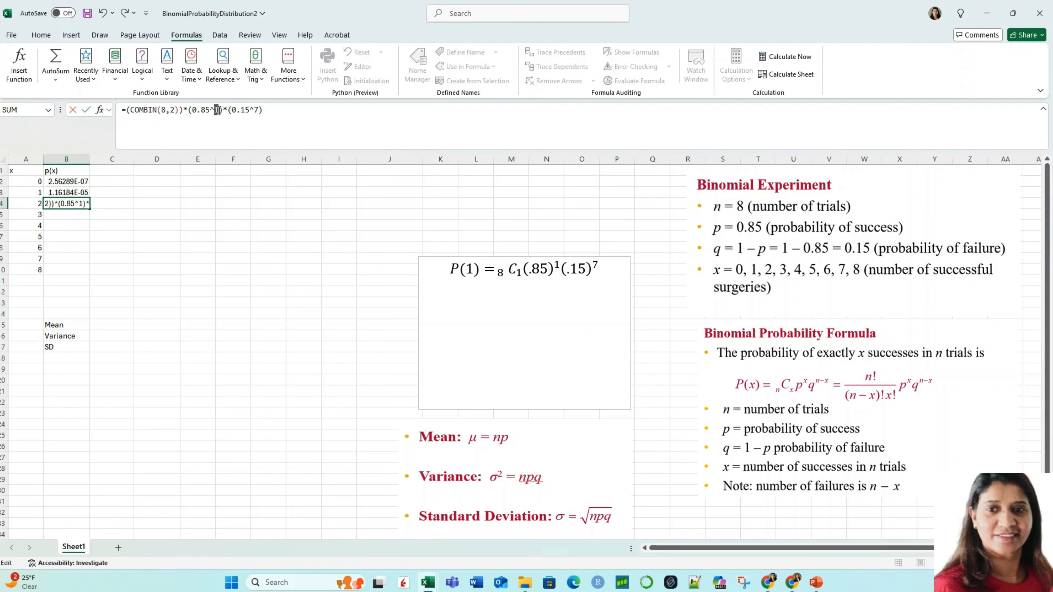
pyautogui.write('2')
pyautogui.doubleClick(257, 109)
pyautogui.press('Return')
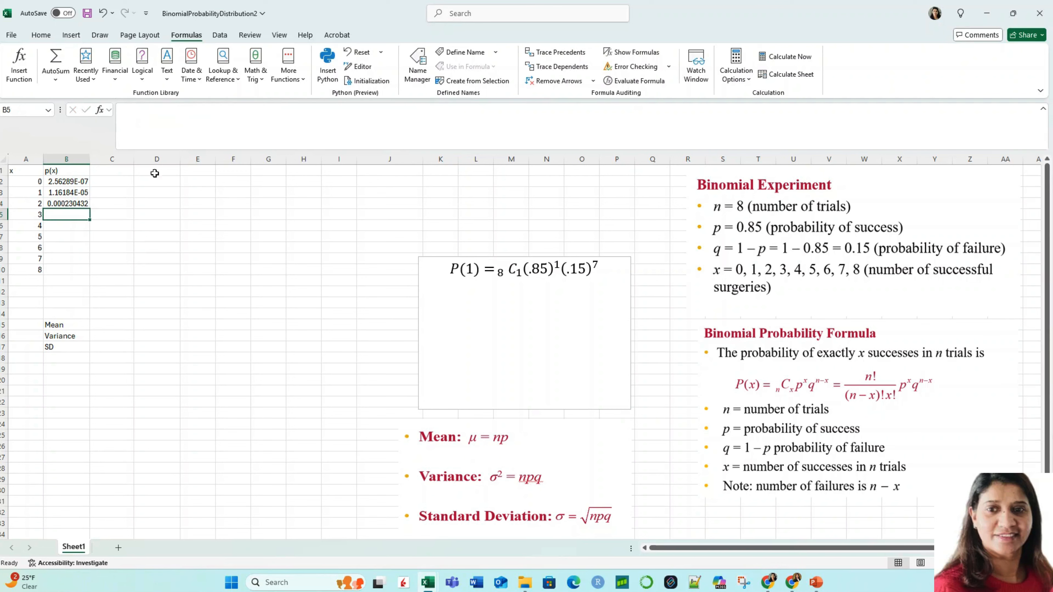
# Step: Copy the probability formula from cell B4 into cell B5 for x = 3
pyautogui.click(76, 204)
pyautogui.hotkey('ctrl', 'c')
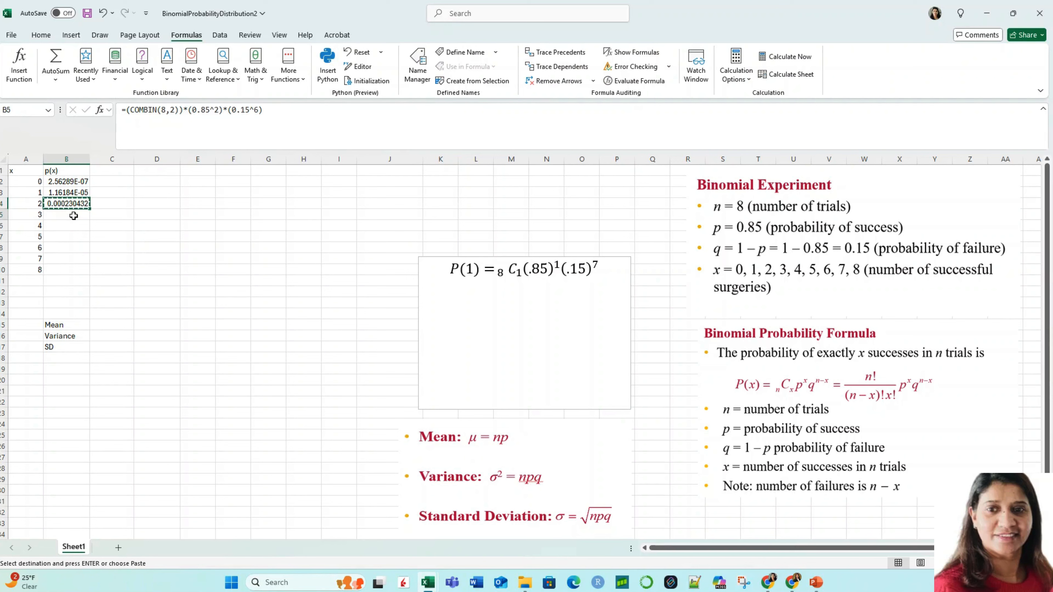
pyautogui.press('Down')
pyautogui.hotkey('ctrl', 'v')
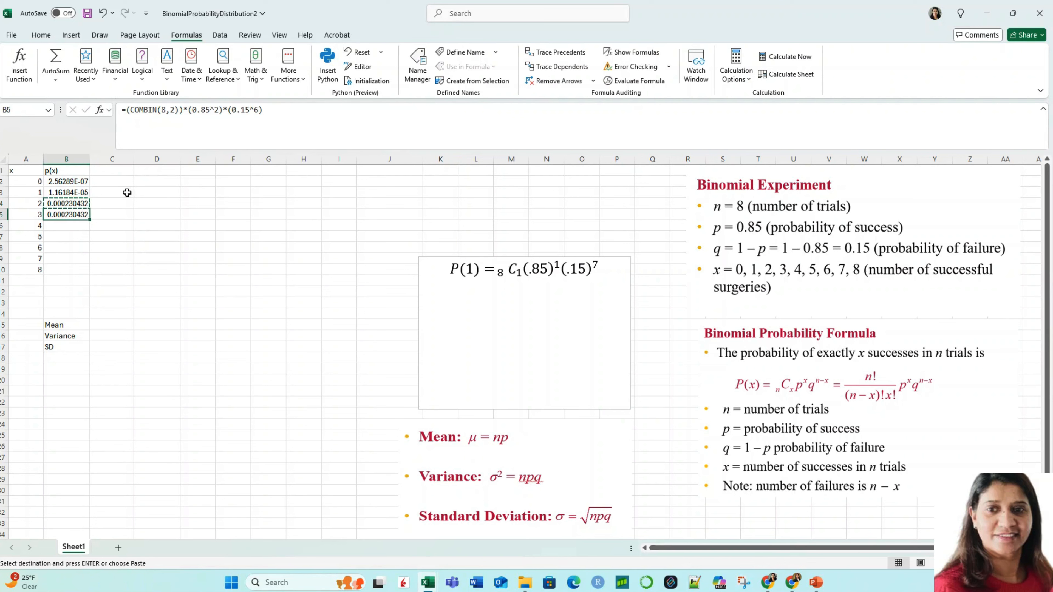
pyautogui.click(158, 204)
pyautogui.press('Escape')
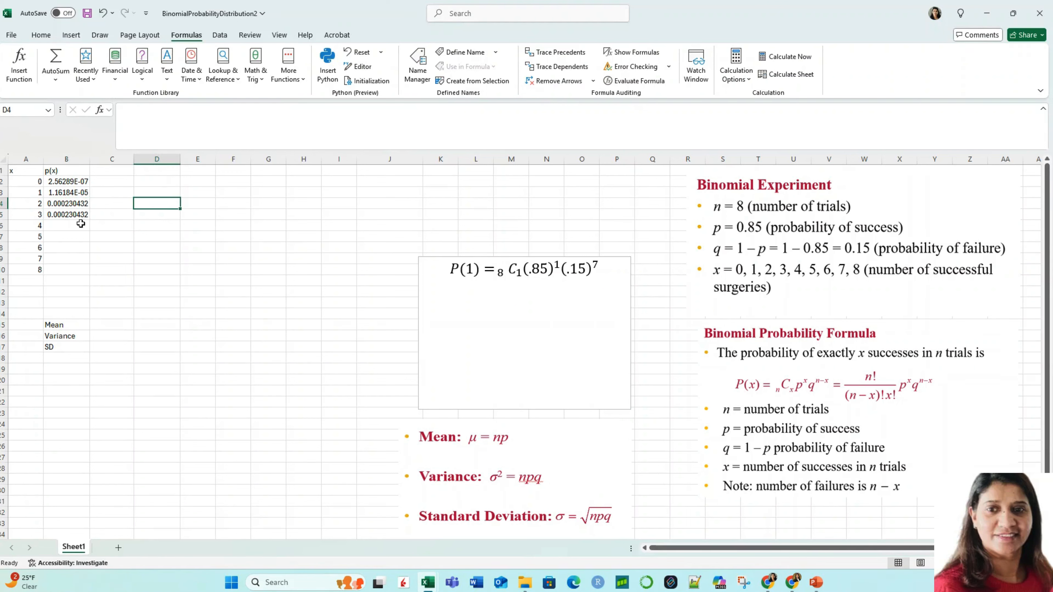
# Step: Edit the B5 formula to use COMBIN(8,3), with exponent 3 for 0.85 and 5 for 0.15, and enter it
pyautogui.click(79, 215)
pyautogui.doubleClick(170, 110)
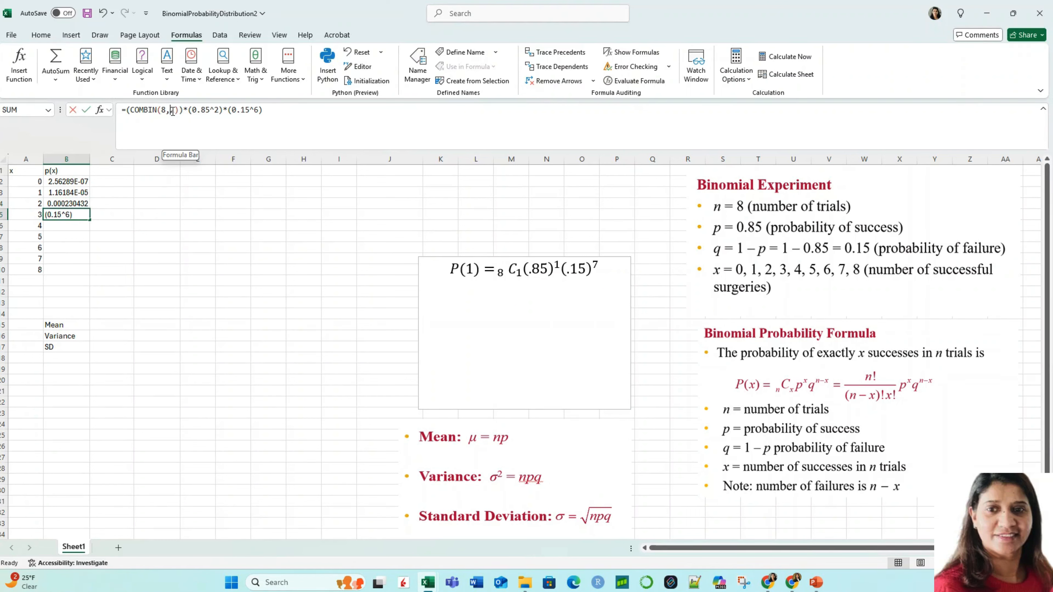
pyautogui.write('3')
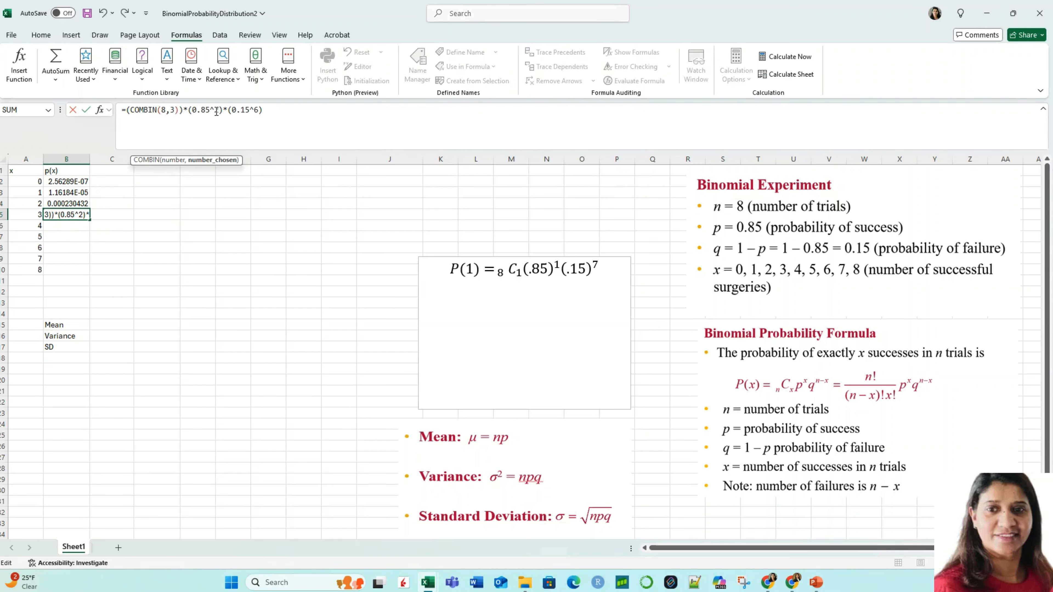
pyautogui.write('3')
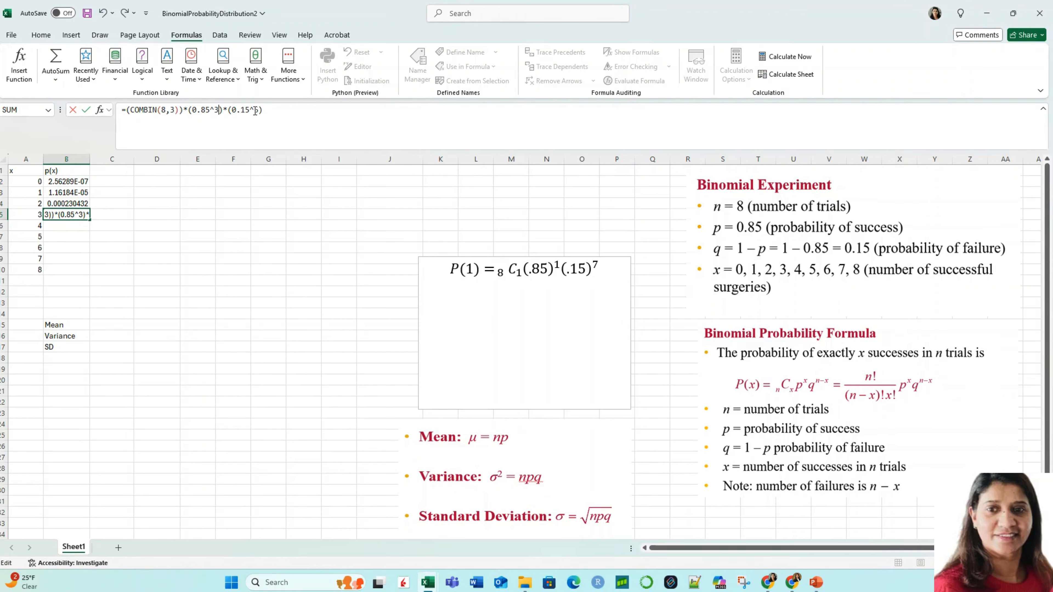
pyautogui.doubleClick(257, 110)
pyautogui.write('5')
pyautogui.press('Return')
# Step: Copy the probability formula from cell B5 into cell B6 for x = 4
pyautogui.click(77, 214)
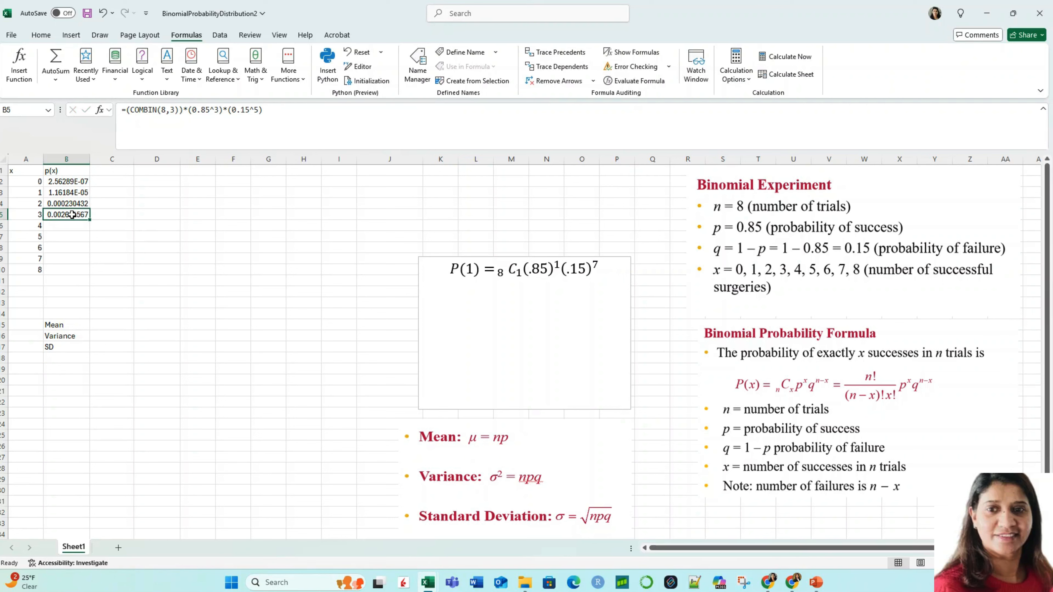
pyautogui.hotkey('ctrl', 'c')
pyautogui.click(69, 226)
pyautogui.hotkey('ctrl', 'v')
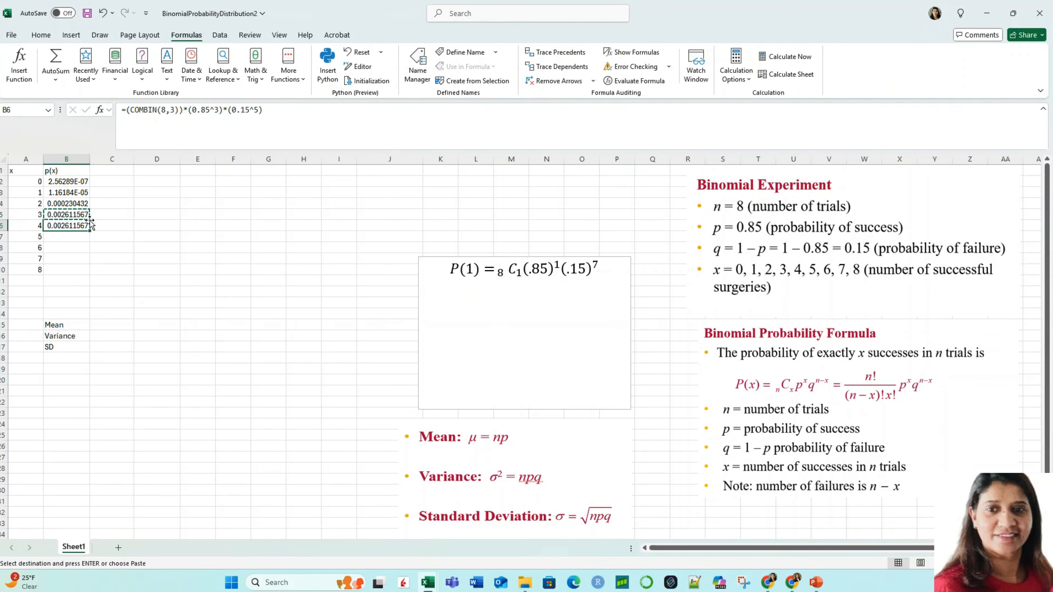
pyautogui.click(125, 223)
pyautogui.press('Escape')
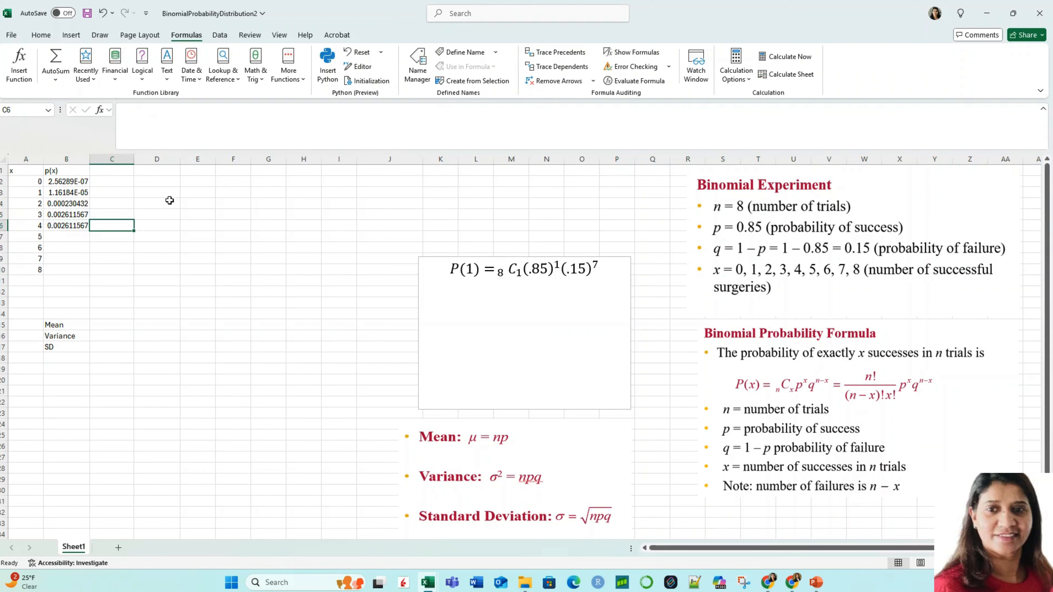
# Step: Edit the B6 formula to use COMBIN(8,4), with exponent 4 for both 0.85 and 0.15, and enter it
pyautogui.click(78, 227)
pyautogui.doubleClick(173, 110)
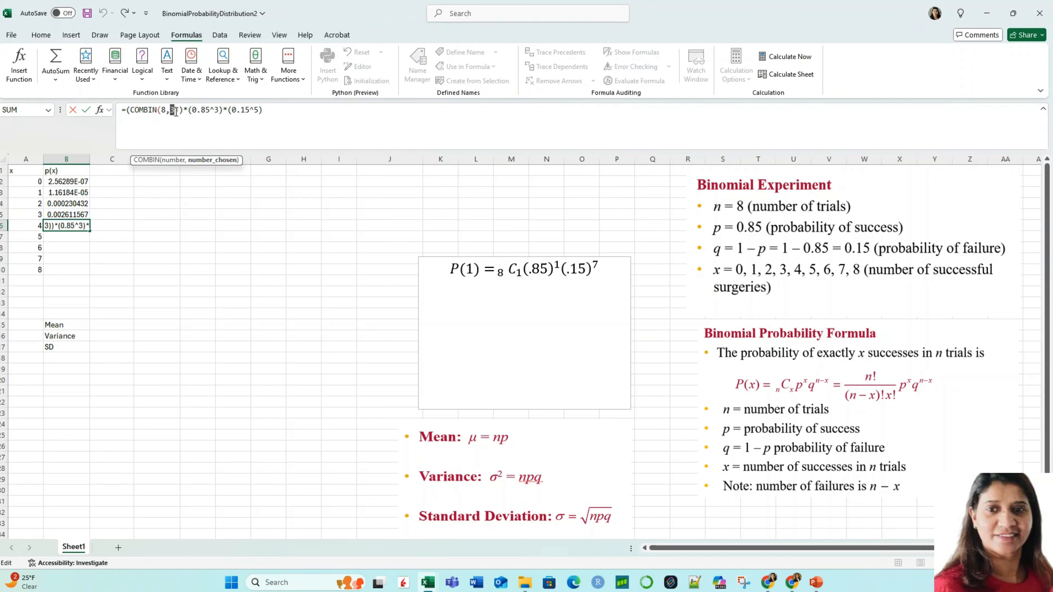
pyautogui.write('4')
pyautogui.write('4')
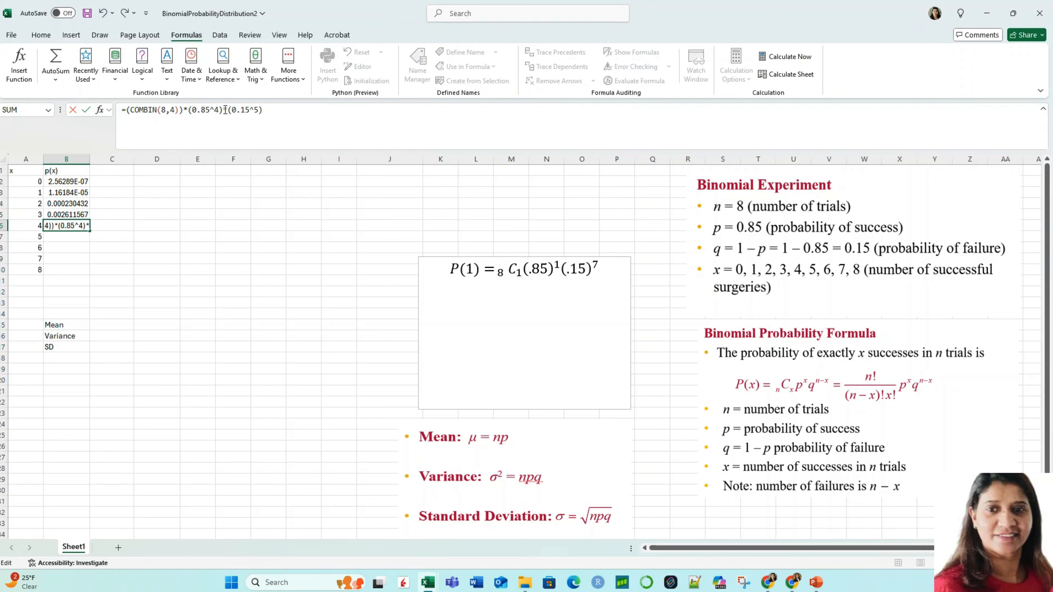
pyautogui.write('4')
pyautogui.press('Return')
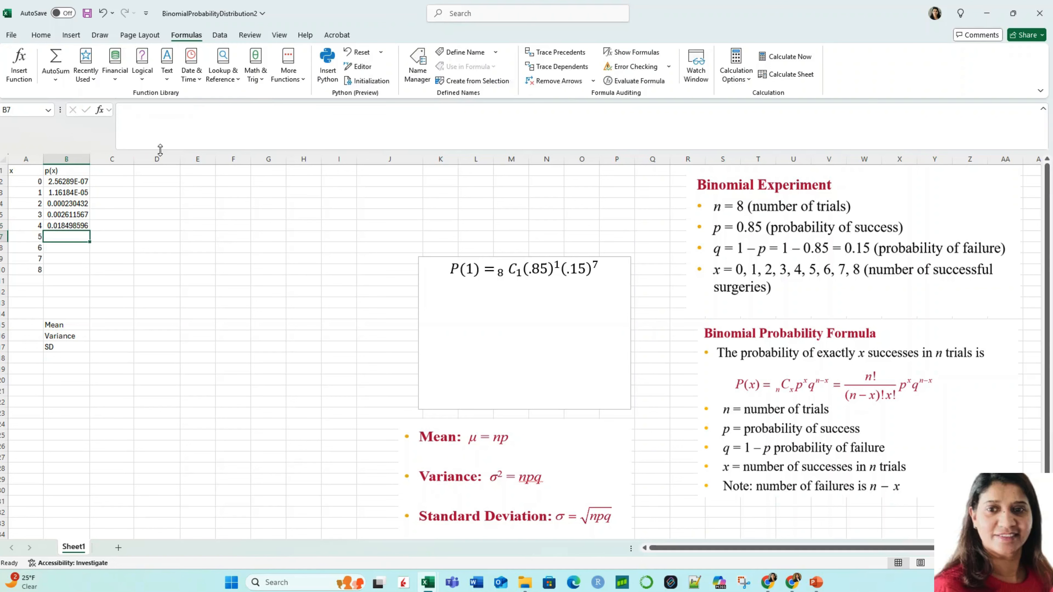
# Step: Copy the probability formula from cell B6 into cell B7 for x = 5
pyautogui.click(68, 225)
pyautogui.hotkey('ctrl', 'c')
pyautogui.click(70, 237)
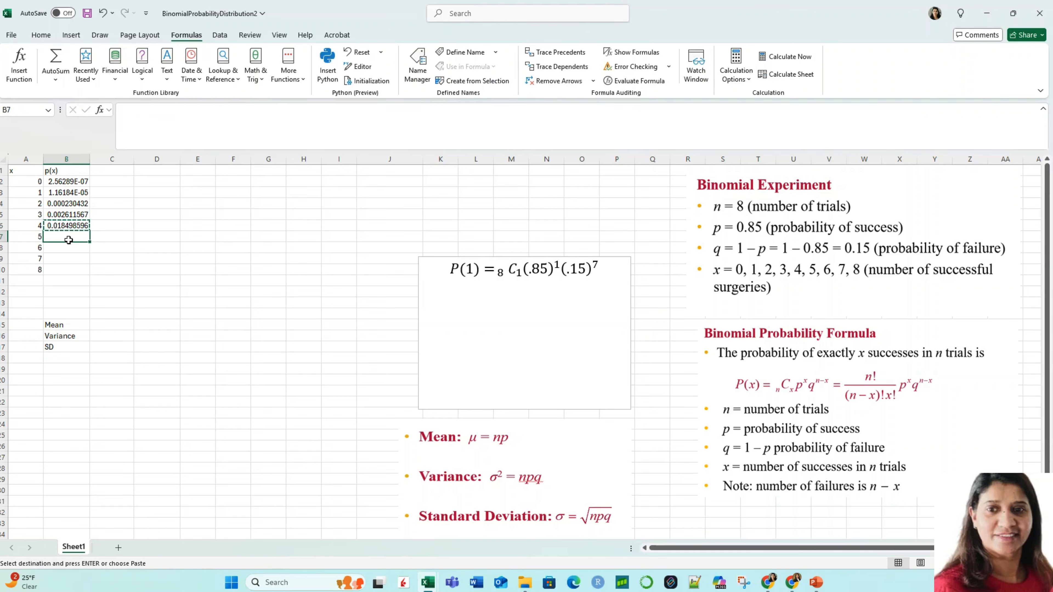
pyautogui.hotkey('ctrl', 'v')
pyautogui.click(146, 226)
# Step: Edit the B7 formula to use COMBIN(8,5), with exponent 5 for 0.85 and 3 for 0.15, and enter it
pyautogui.click(77, 238)
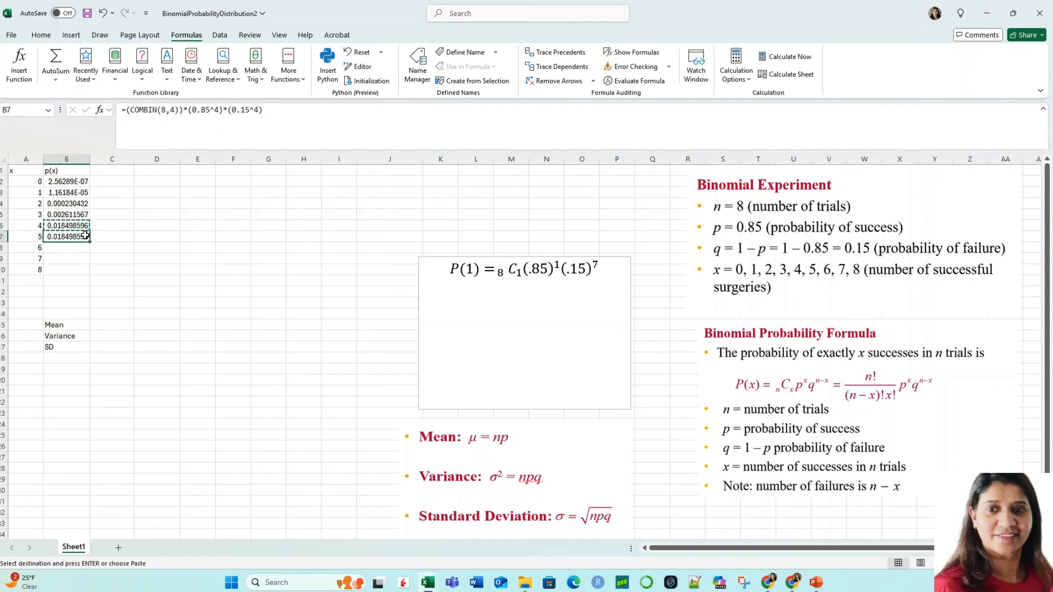
pyautogui.doubleClick(172, 110)
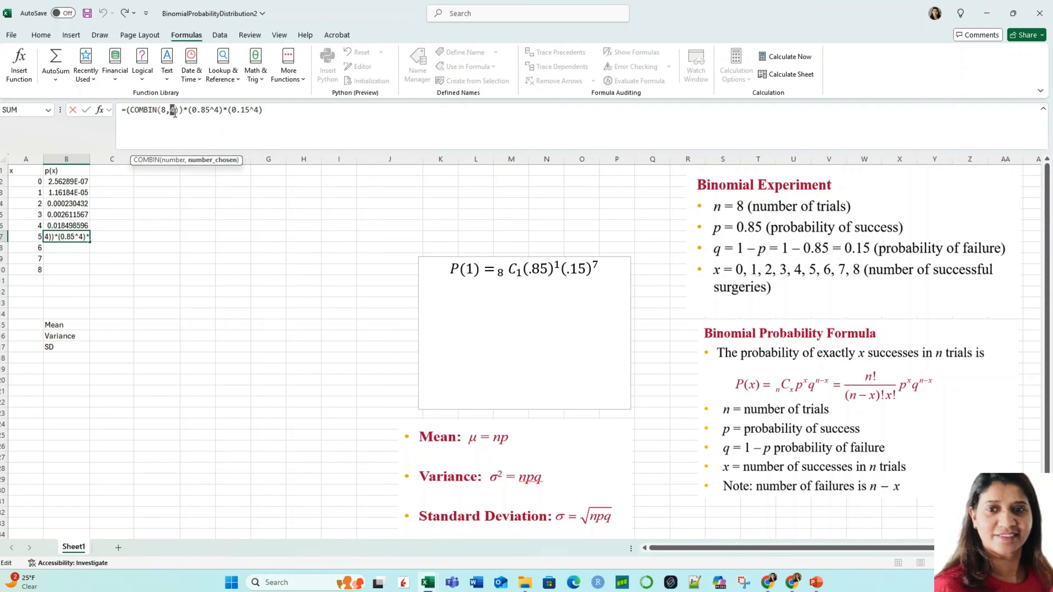
pyautogui.write('5')
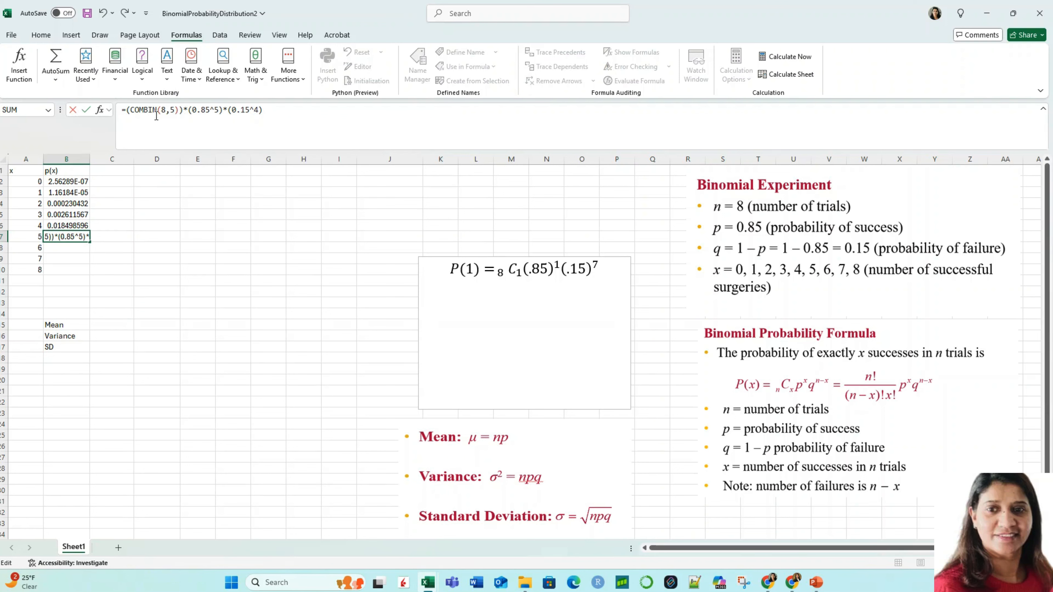
pyautogui.click(256, 109)
pyautogui.write('3')
pyautogui.hotkey('ctrl', 'Return')
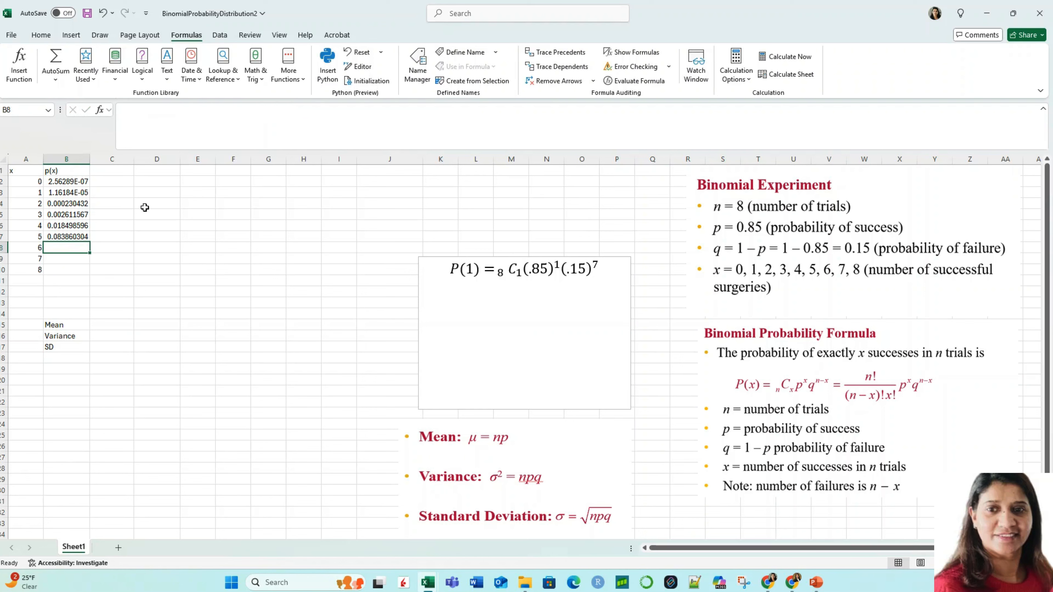
# Step: Copy the probability formula from cell B7 into cell B8 for x = 6
pyautogui.hotkey('ctrl', 'c')
pyautogui.click(76, 248)
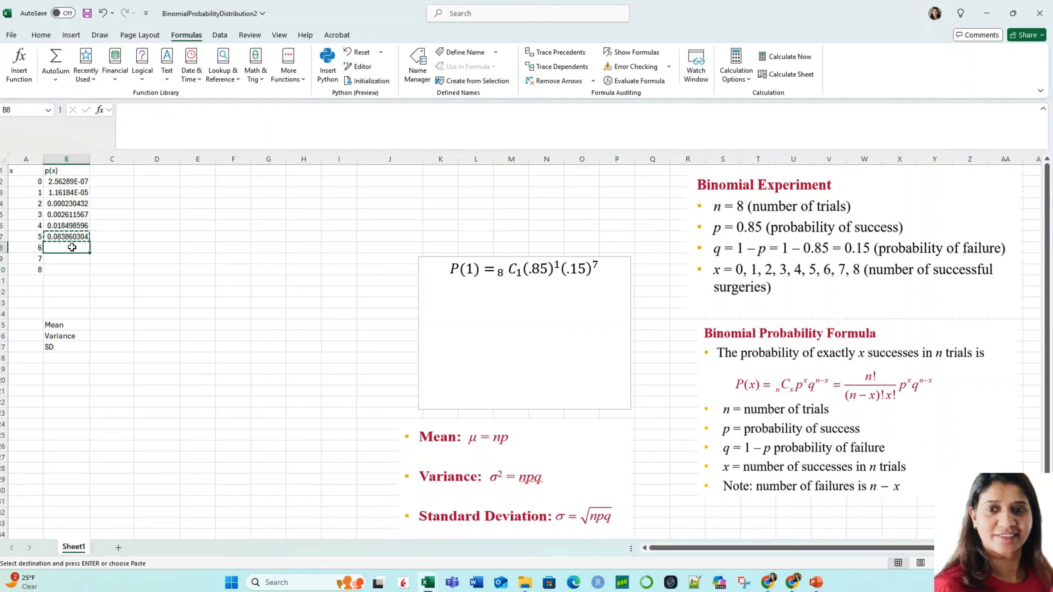
pyautogui.hotkey('ctrl', 'v')
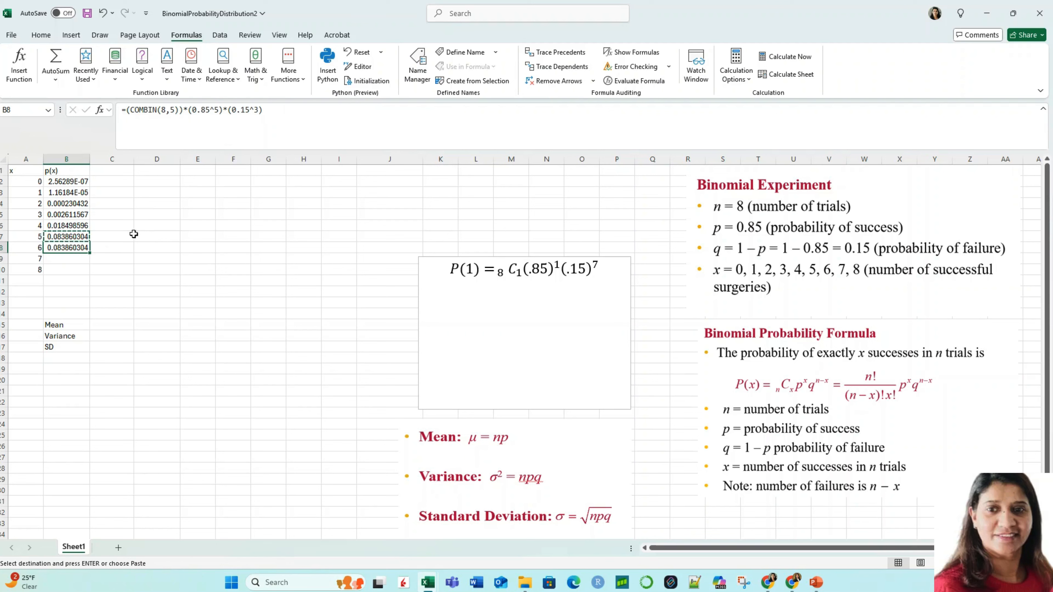
# Step: Edit the B8 formula to use COMBIN(8,6), with exponent 6 for 0.85 and 2 for 0.15, and enter it
pyautogui.doubleClick(173, 110)
pyautogui.write('6')
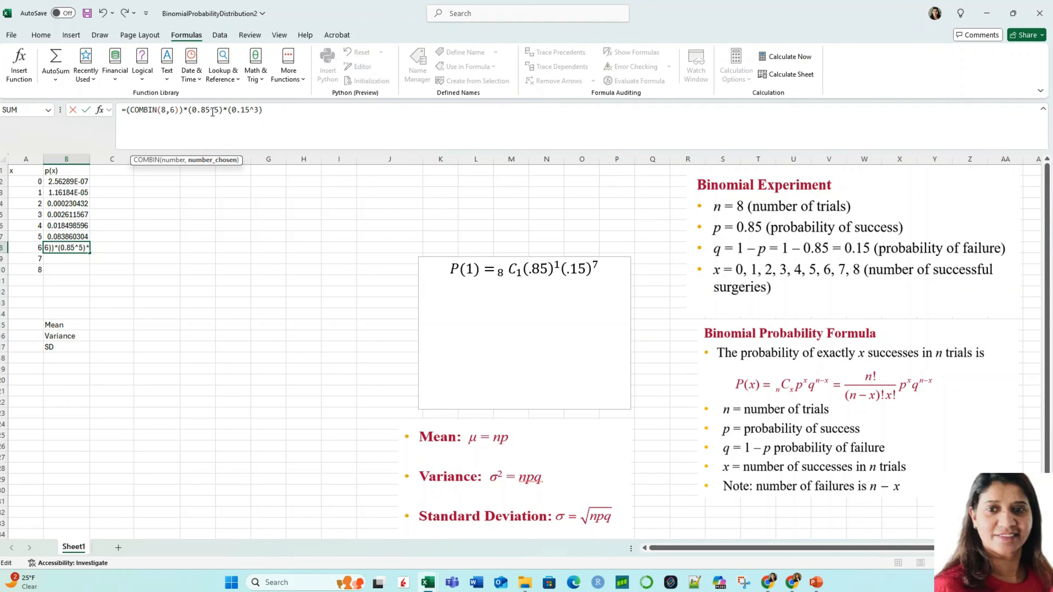
pyautogui.doubleClick(217, 110)
pyautogui.write('6')
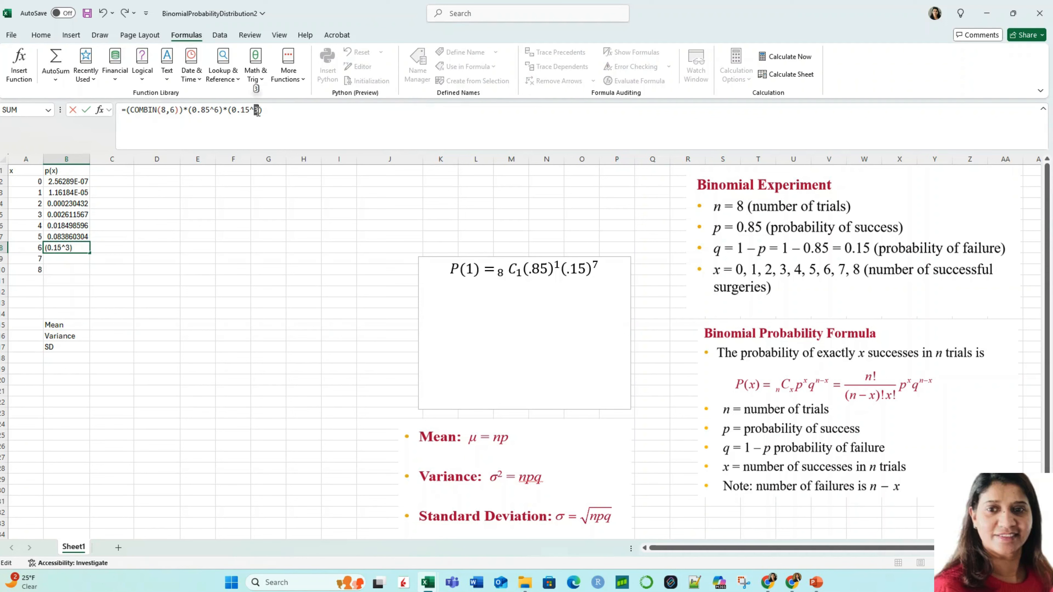
pyautogui.write('2')
pyautogui.press('Return')
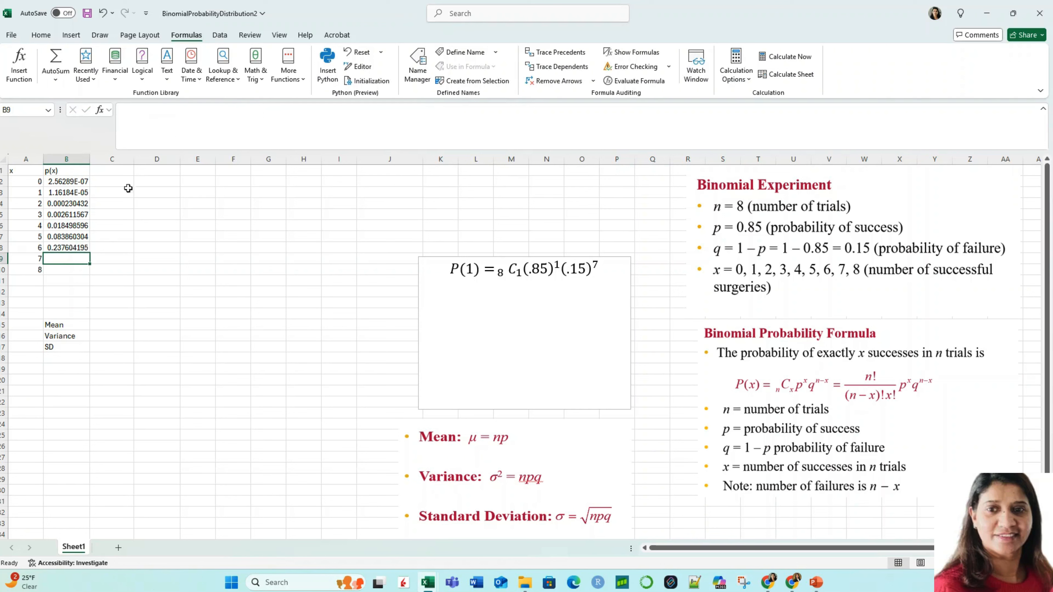
# Step: Copy the probability formula from cell B8 into cell B9 for x = 7
pyautogui.click(73, 246)
pyautogui.hotkey('ctrl', 'c')
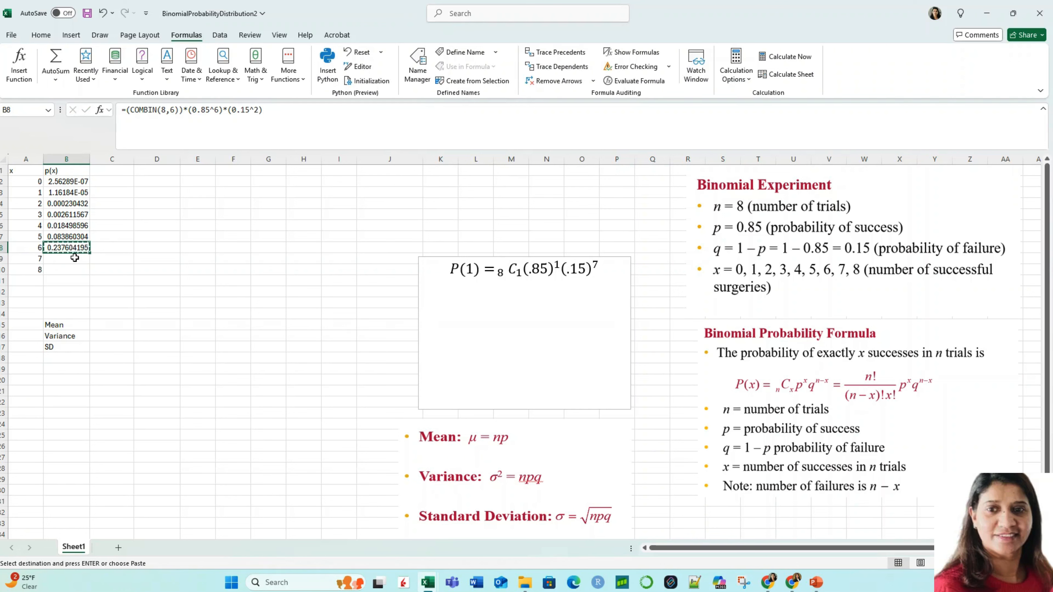
pyautogui.click(73, 258)
pyautogui.hotkey('ctrl', 'v')
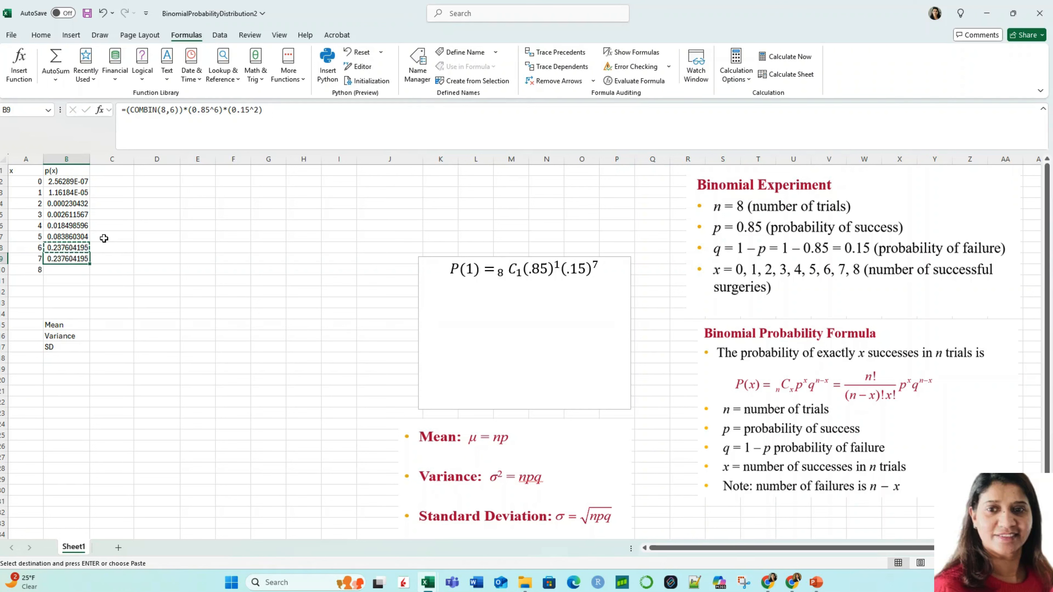
# Step: Edit the B9 formula to use COMBIN(8,7), with exponent 7 for 0.85 and 1 for 0.15, and enter it
pyautogui.doubleClick(175, 109)
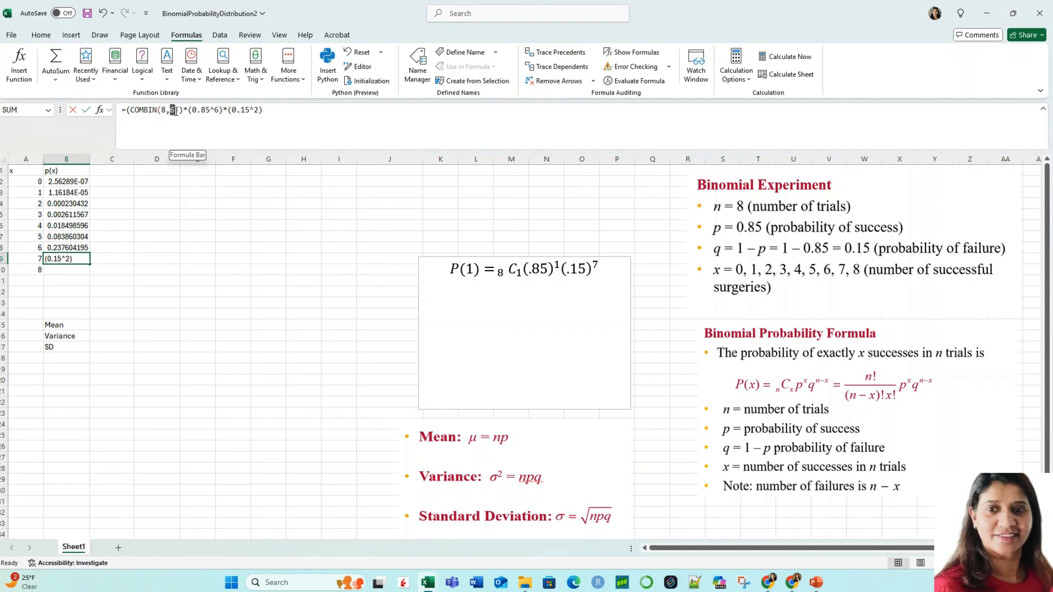
pyautogui.write('7')
pyautogui.click(217, 109)
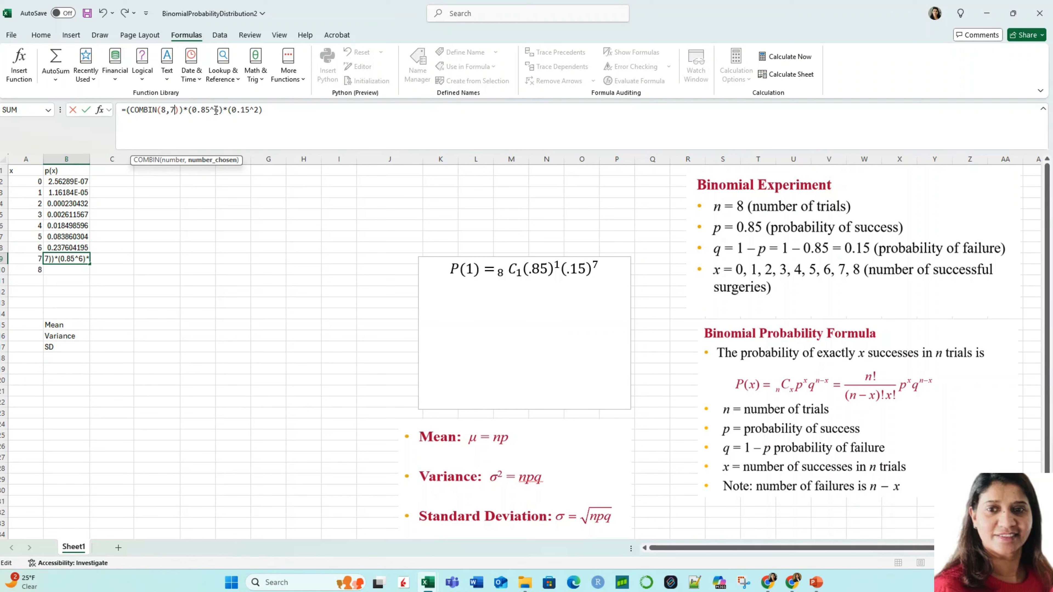
pyautogui.write('7')
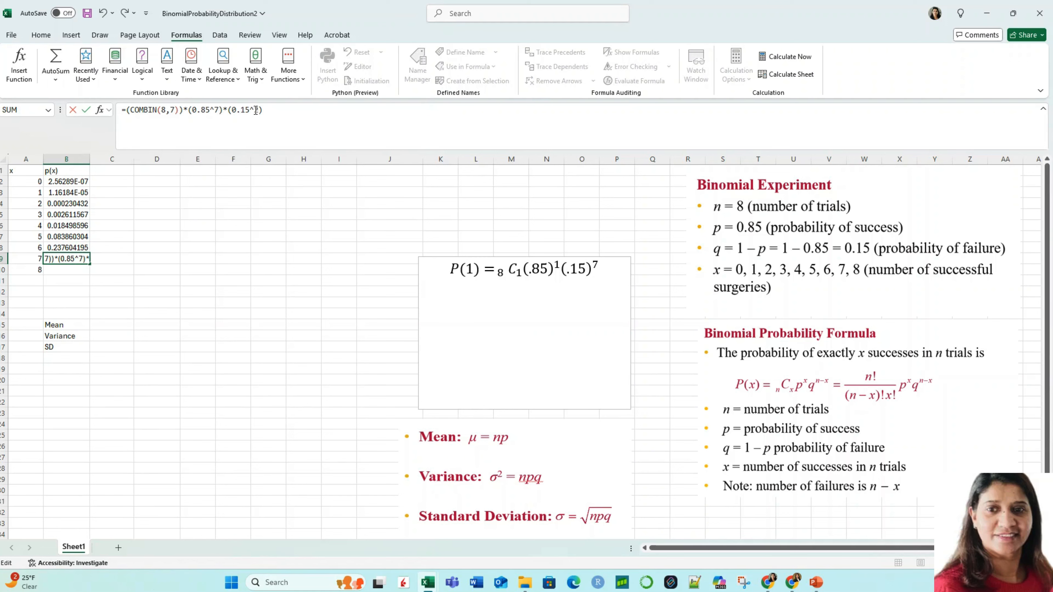
pyautogui.write('1')
pyautogui.press('Return')
# Step: Copy the probability formula from cell B9 into cell B10 for x = 8
pyautogui.click(66, 259)
pyautogui.hotkey('ctrl', 'c')
pyautogui.click(71, 271)
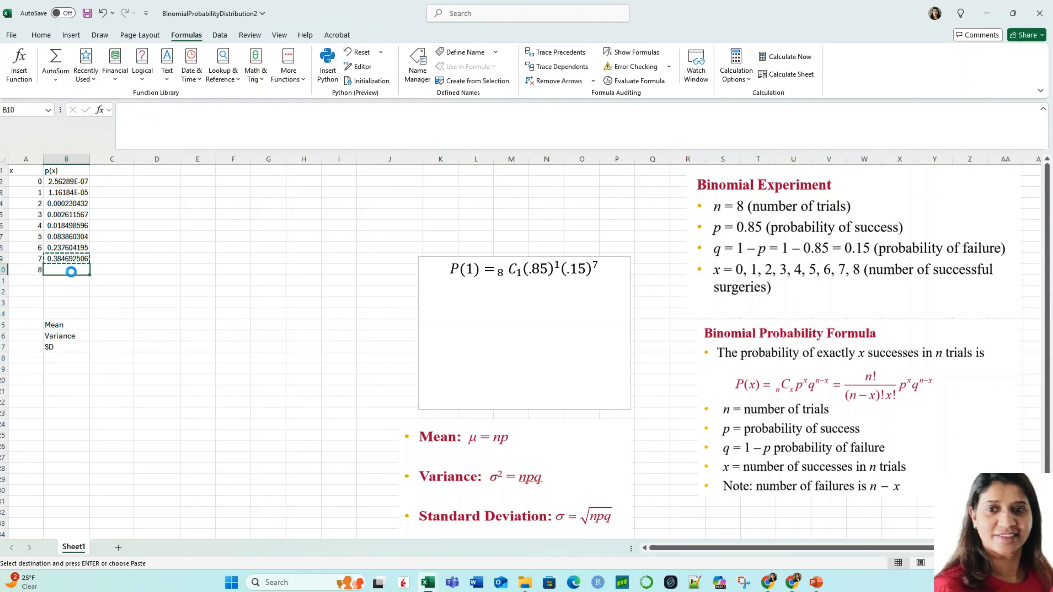
pyautogui.hotkey('ctrl', 'v')
# Step: Edit the B10 formula to use COMBIN(8,8), with exponent 8 for 0.85 and 0 for 0.15, and enter it
pyautogui.doubleClick(174, 110)
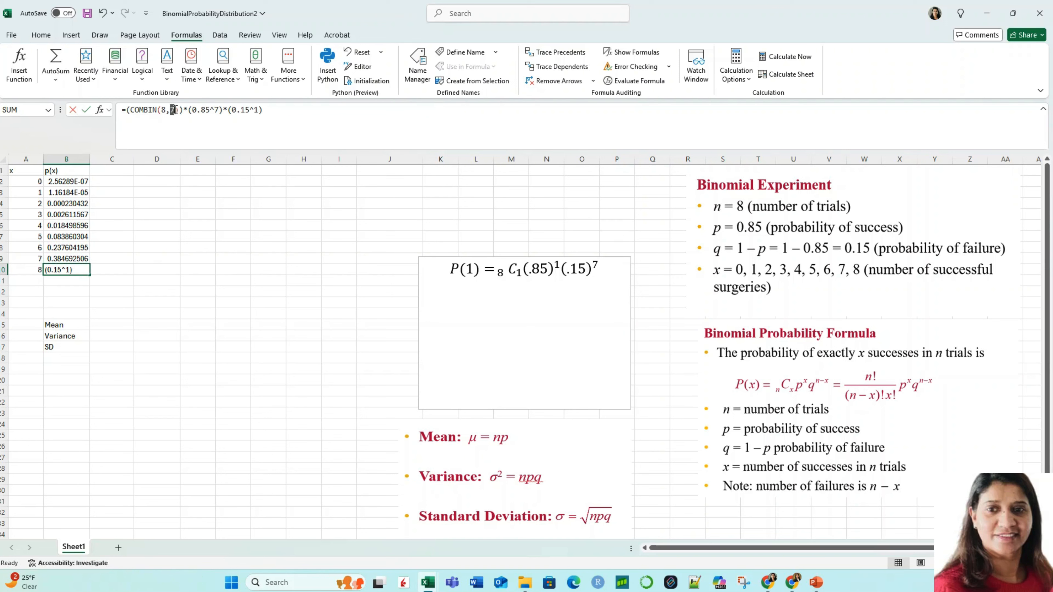
pyautogui.write('8')
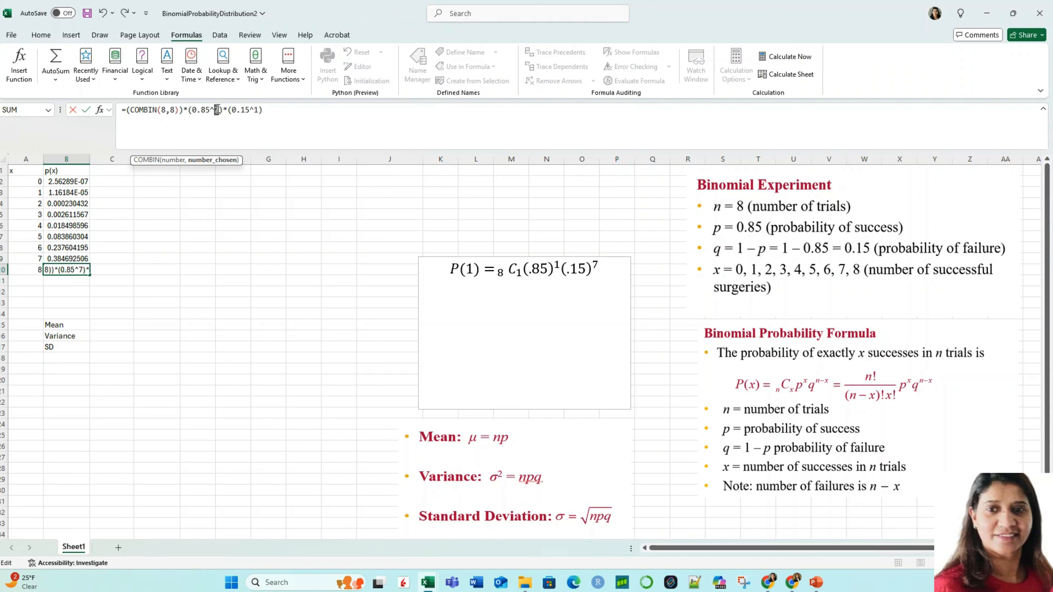
pyautogui.write('8')
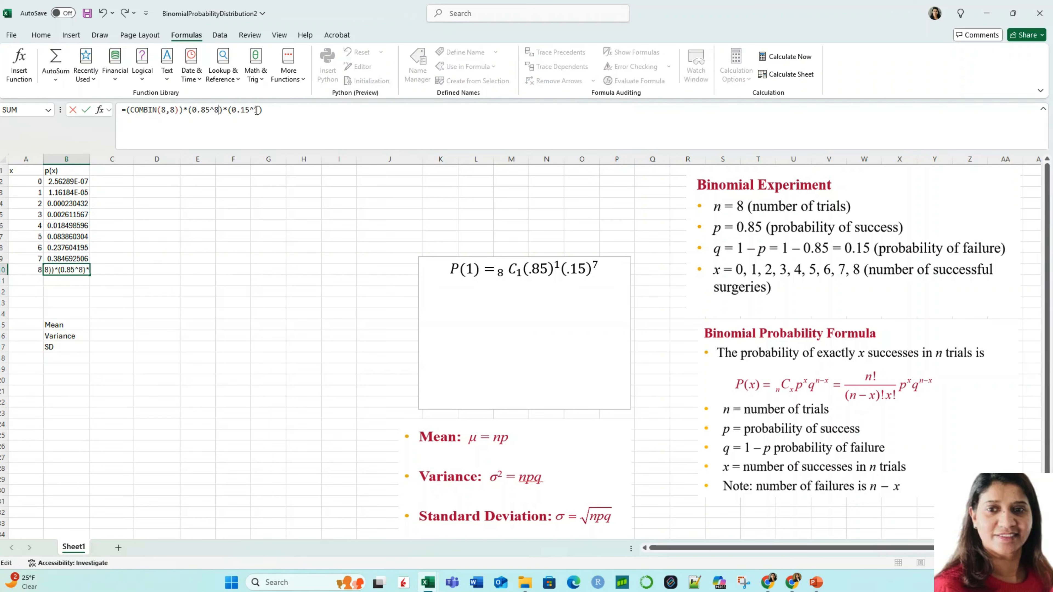
pyautogui.write('0')
pyautogui.press('Return')
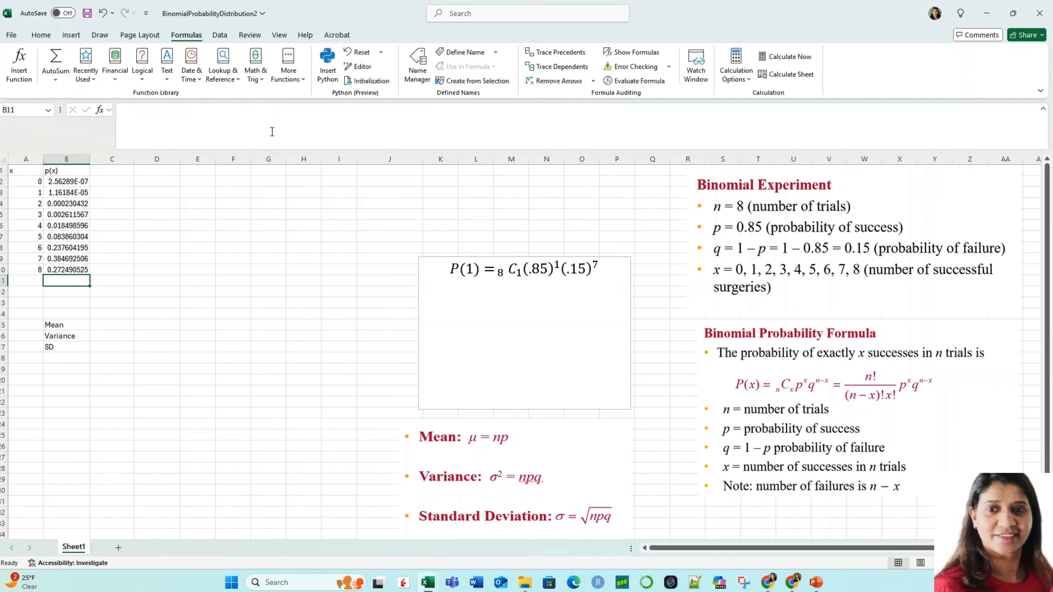
pyautogui.click(208, 333)
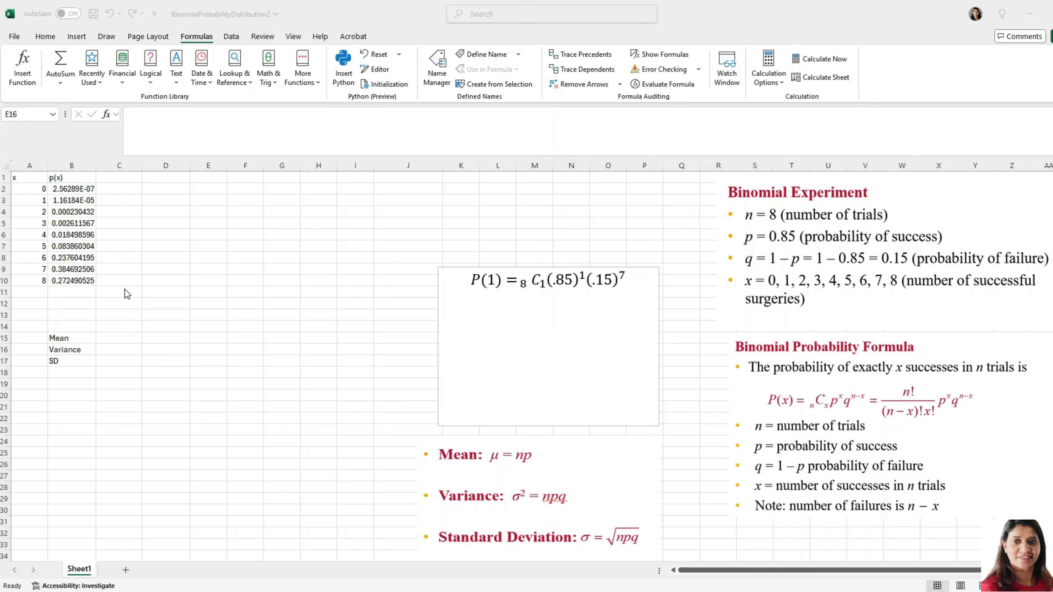
# Step: Enter the heading p(x) in cell C1 for a second probability column
pyautogui.click(115, 177)
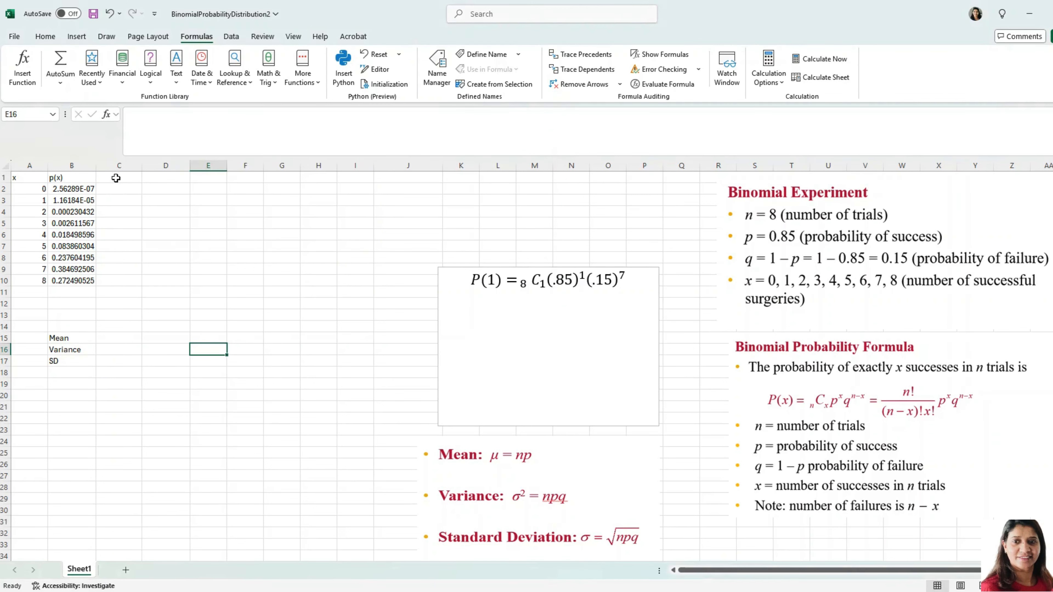
pyautogui.click(116, 178)
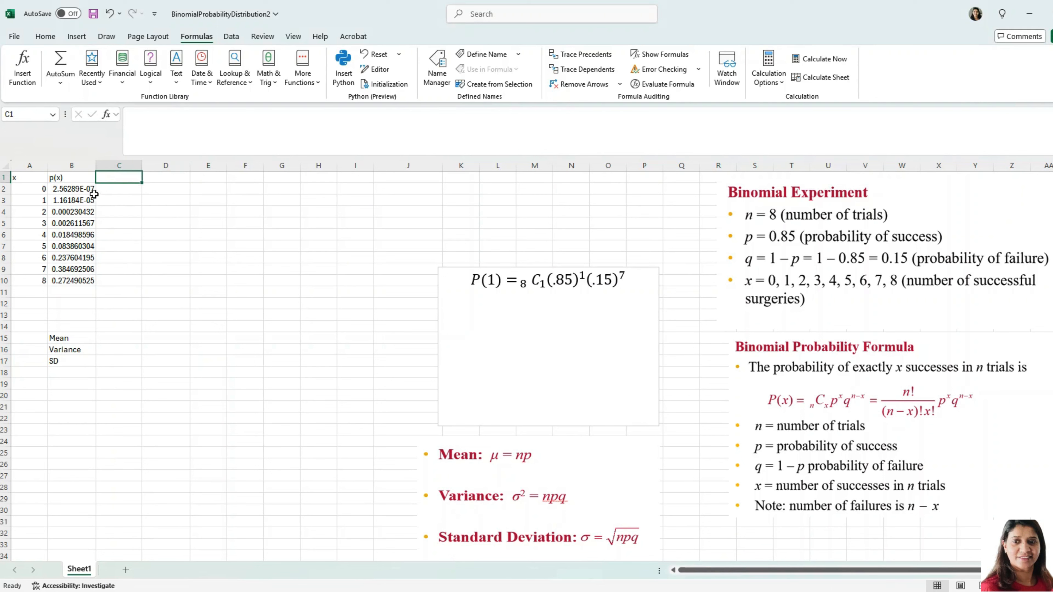
pyautogui.write('p(x')
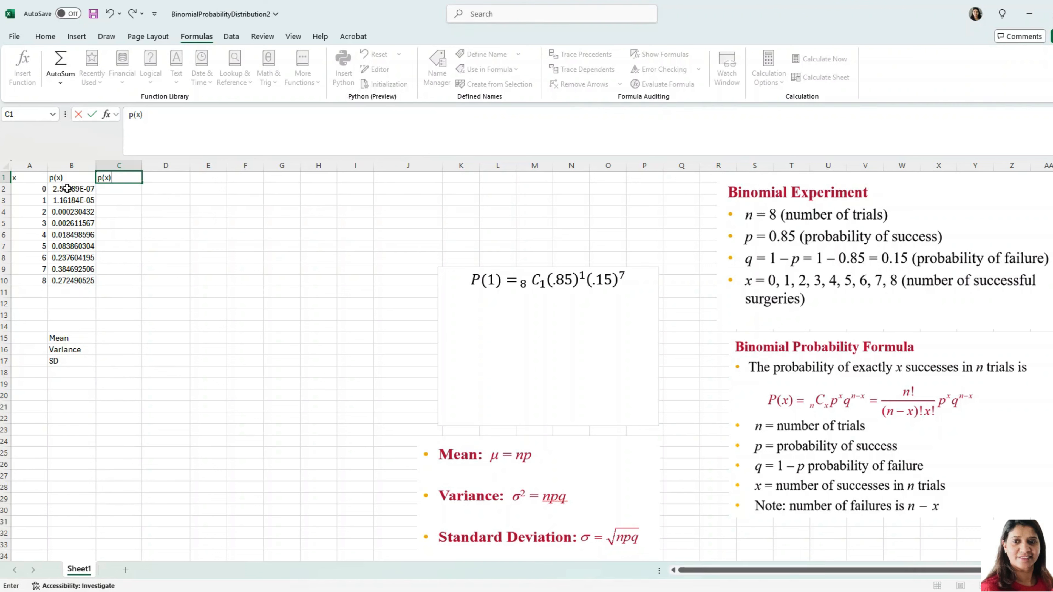
# Step: Enter the formula =BINOM.DIST(A2,8,0.85,FALSE) in cell C2 for x = 0
pyautogui.click(111, 190)
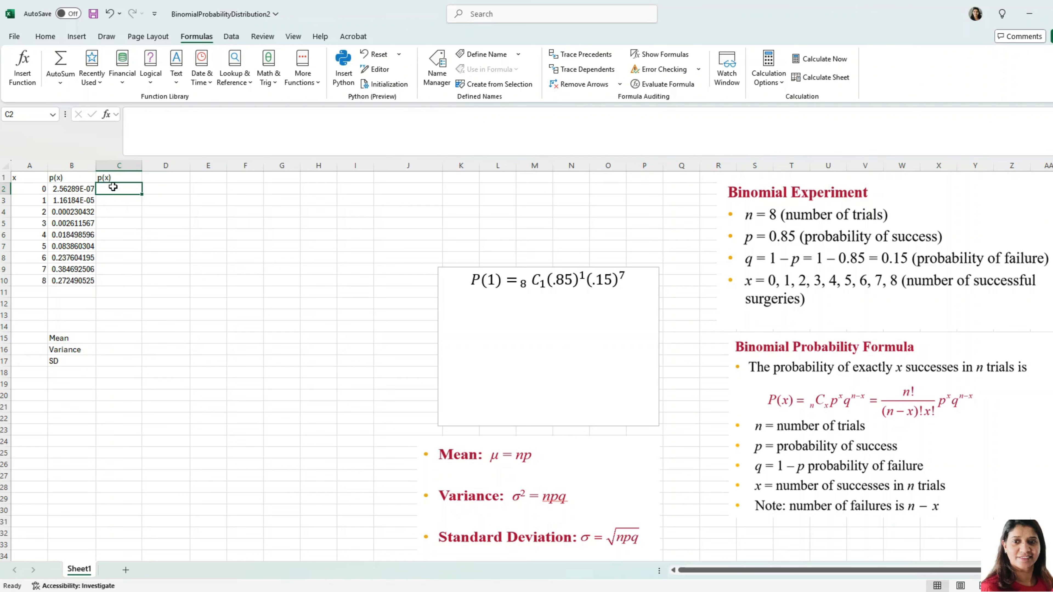
pyautogui.write('=')
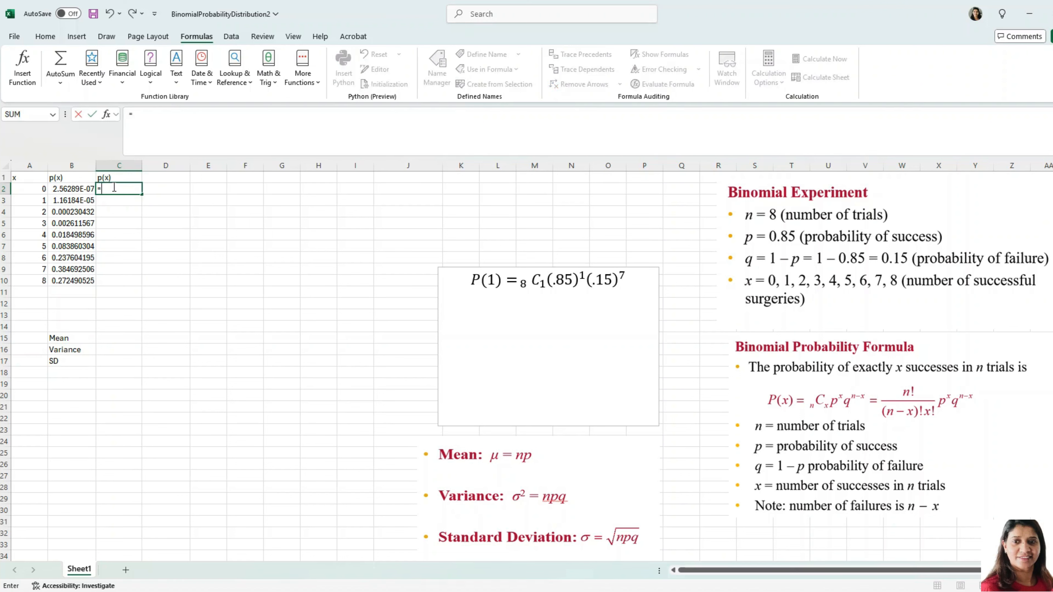
pyautogui.write('bin')
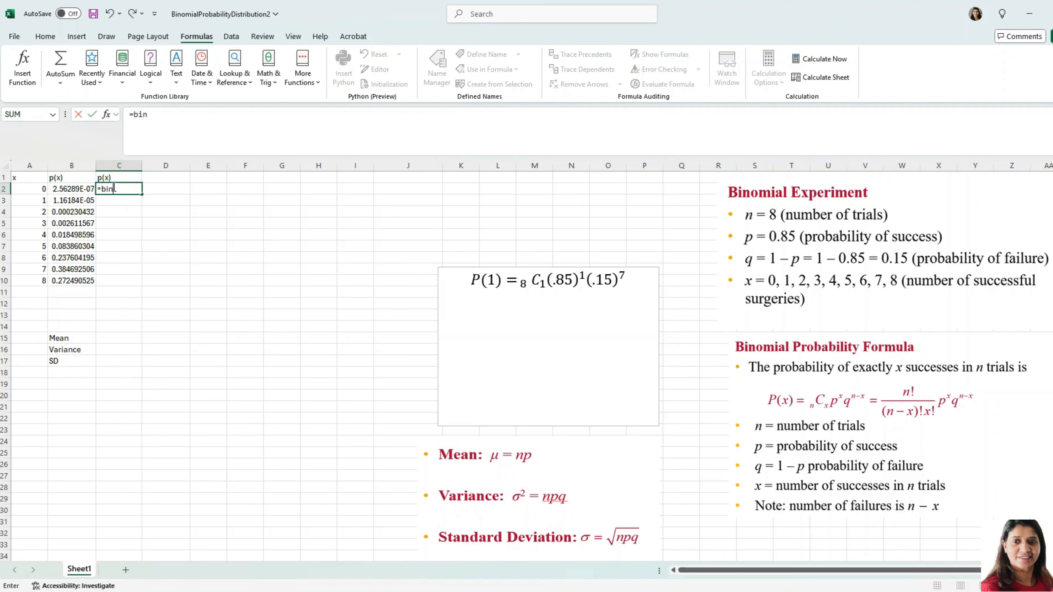
pyautogui.press('Tab')
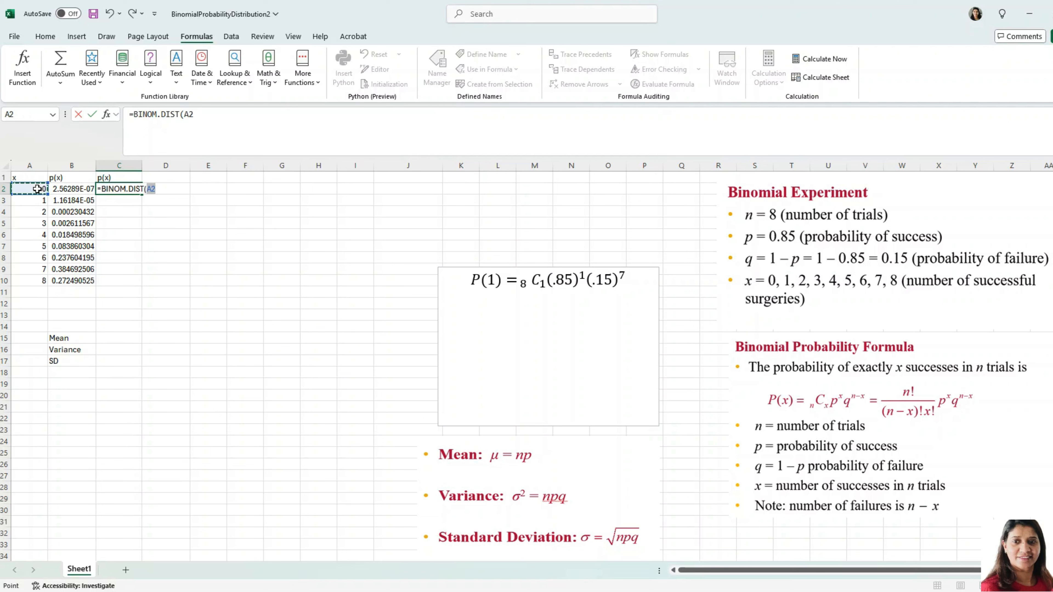
pyautogui.write(',8,0.85,')
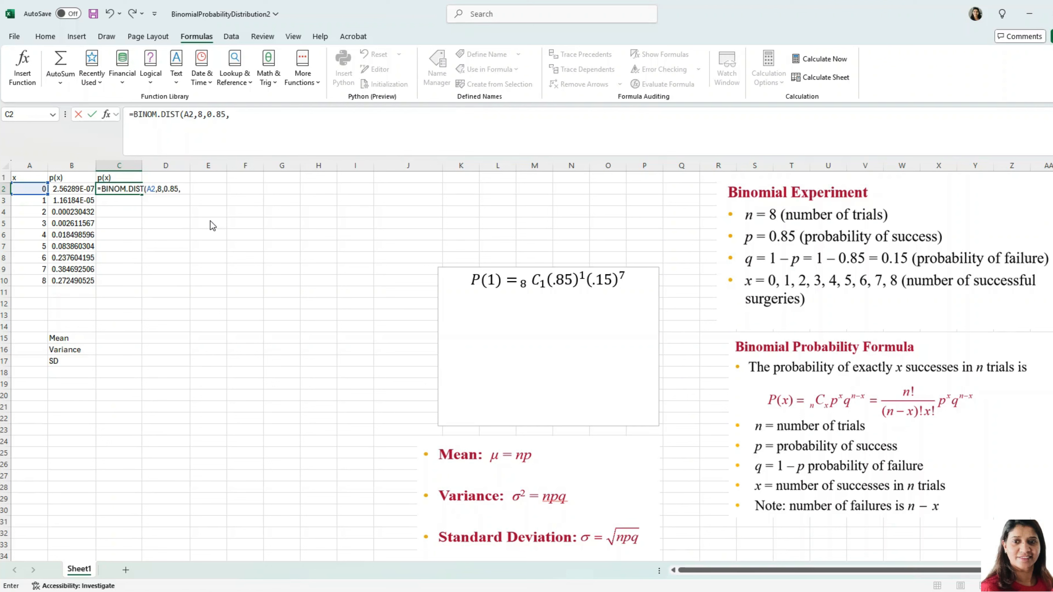
pyautogui.write('FALSE')
pyautogui.press('Return')
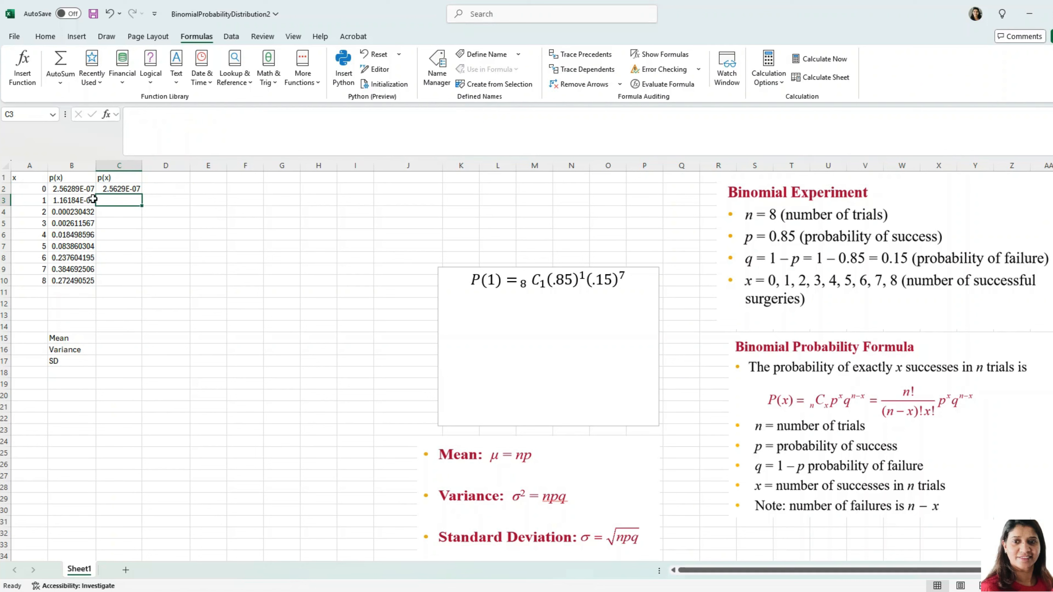
# Step: Fill the BINOM.DIST formula from cell C2 down through C10 for the remaining x values
pyautogui.click(123, 189)
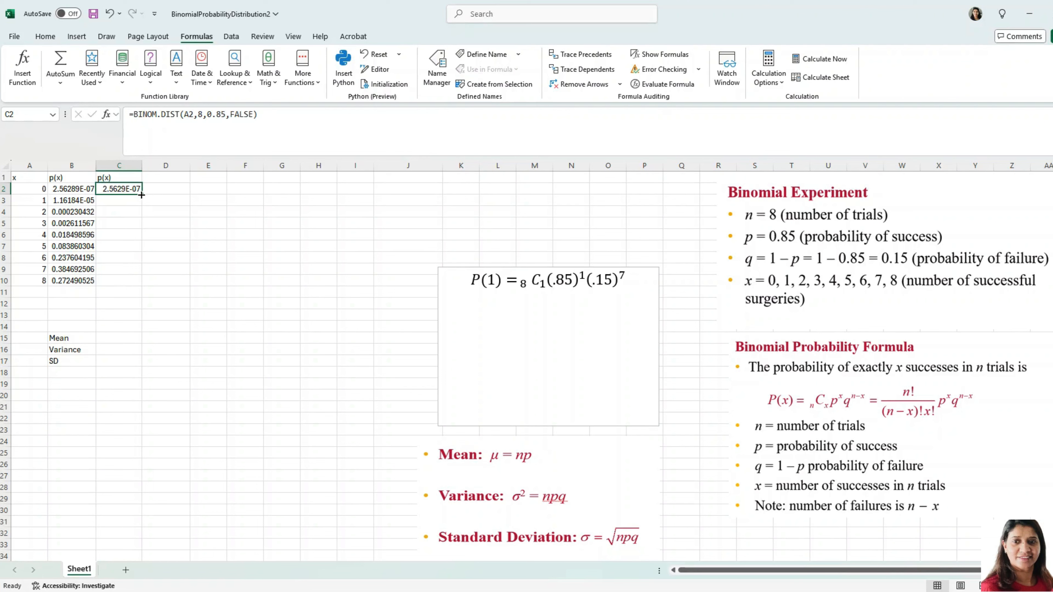
pyautogui.moveTo(142, 195); pyautogui.dragTo(149, 282)
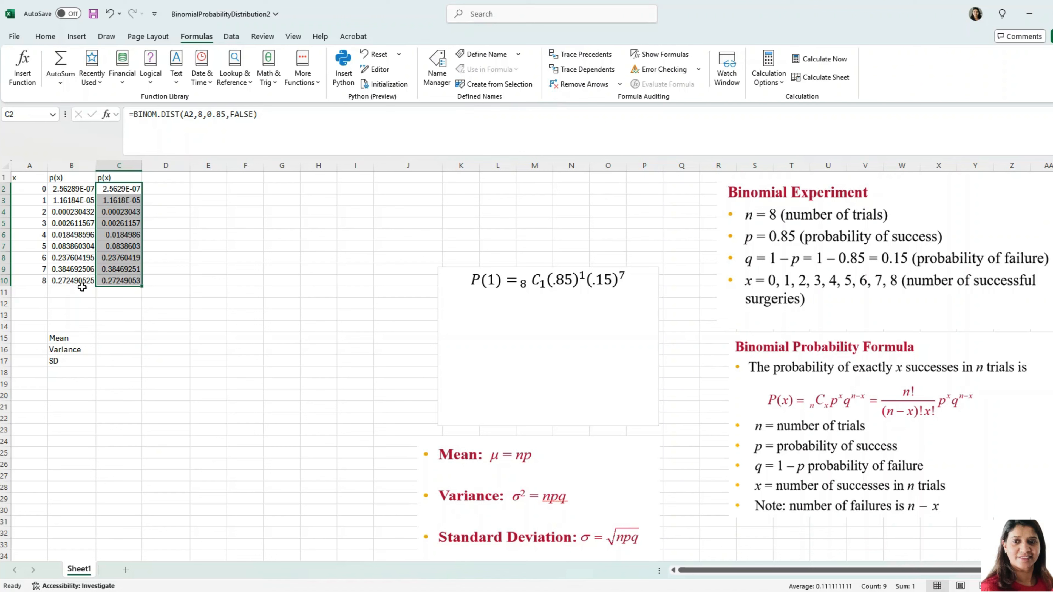
pyautogui.click(214, 261)
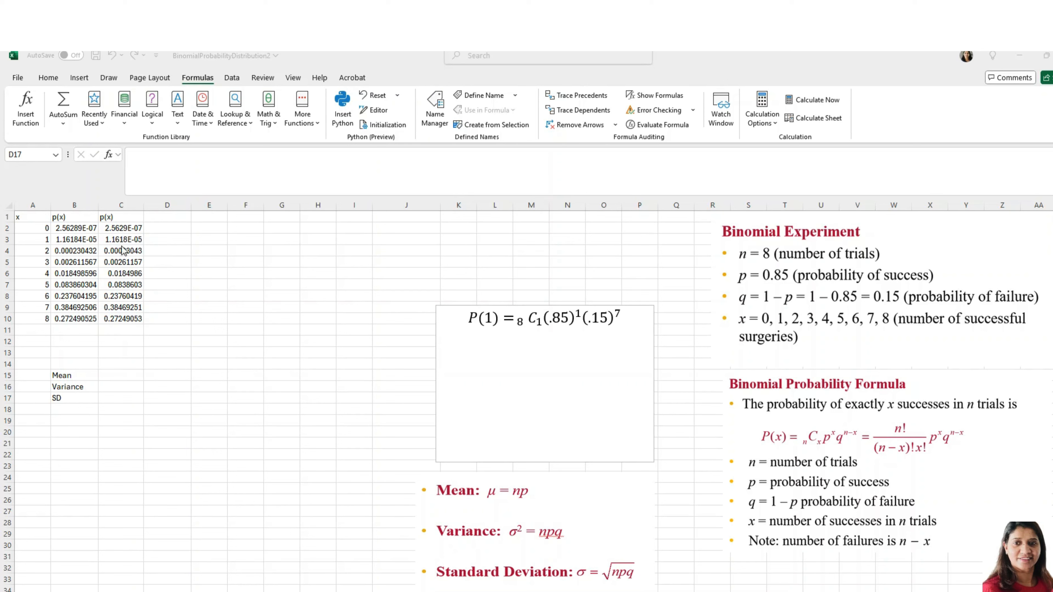
# Step: Add an automatic sum of the probabilities C2 through C10 in cell C11
pyautogui.click(188, 242)
pyautogui.moveTo(123, 227); pyautogui.dragTo(122, 319)
pyautogui.click(62, 107)
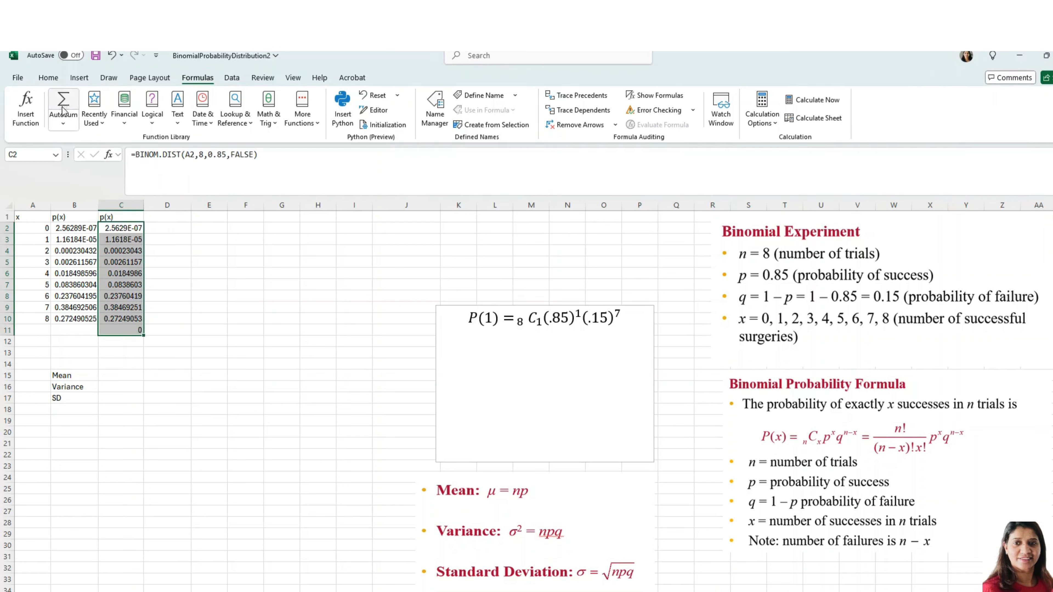
pyautogui.click(246, 317)
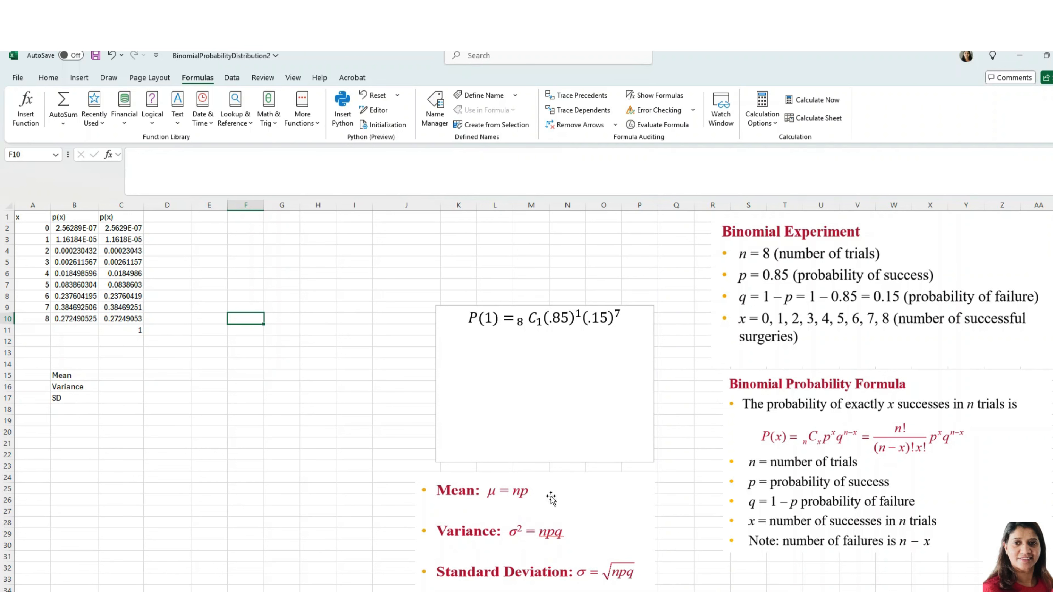
pyautogui.click(116, 377)
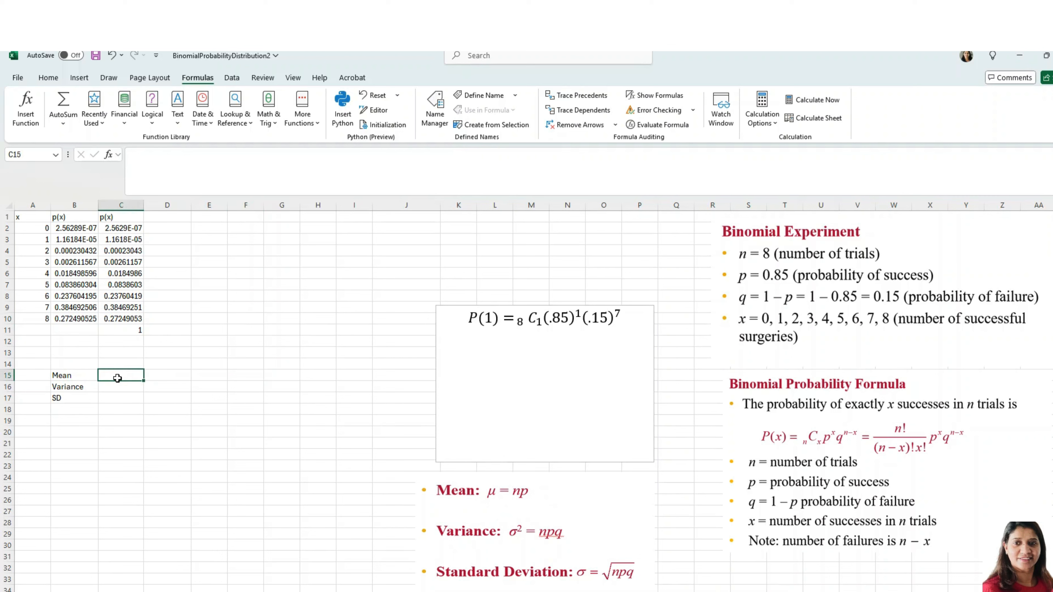
pyautogui.write('=')
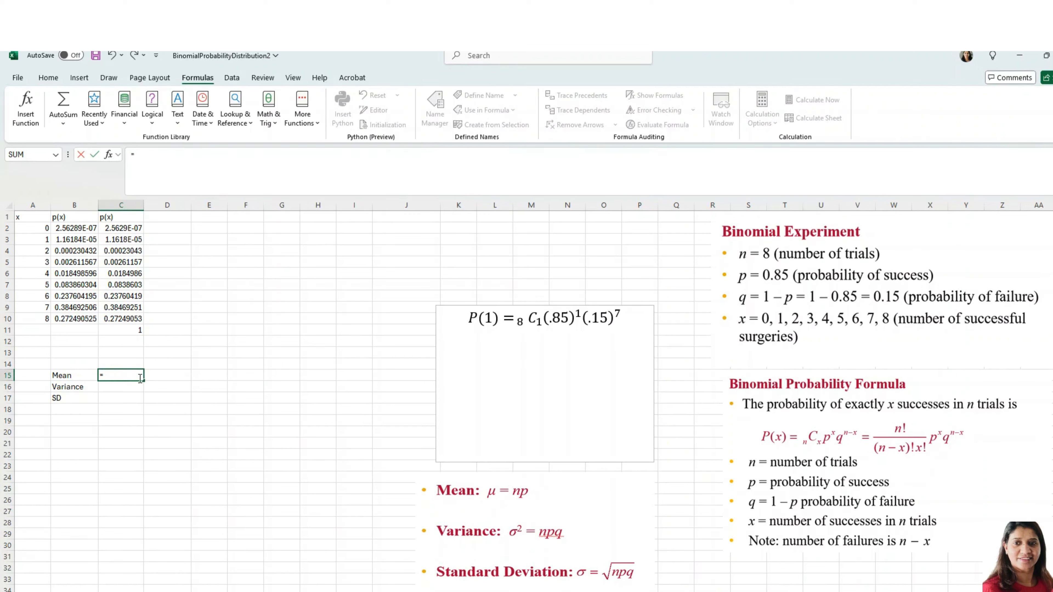
pyautogui.click(167, 351)
pyautogui.write('n')
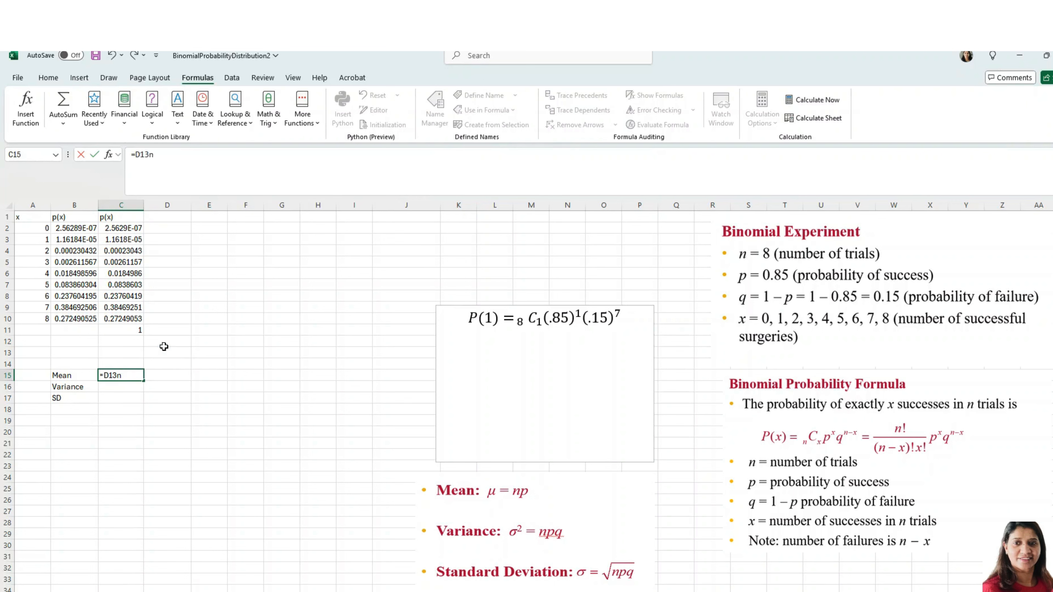
pyautogui.write('=8')
pyautogui.moveTo(132, 375); pyautogui.dragTo(97, 373)
pyautogui.press('Delete')
# Step: Enter the note "n=8, p=0.85" in cell C14 above the mean cell
pyautogui.click(135, 360)
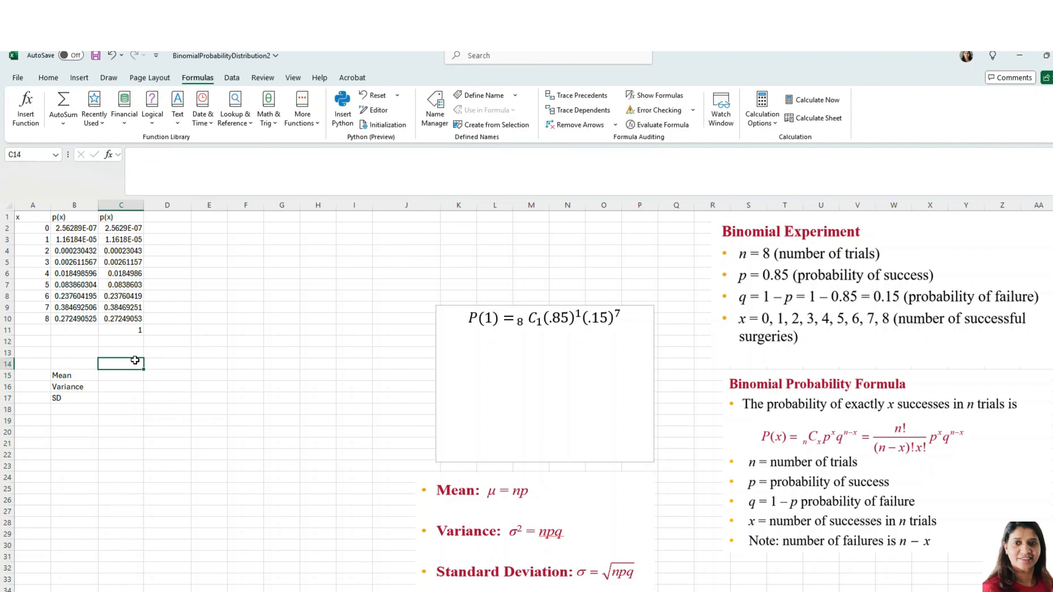
pyautogui.write('n')
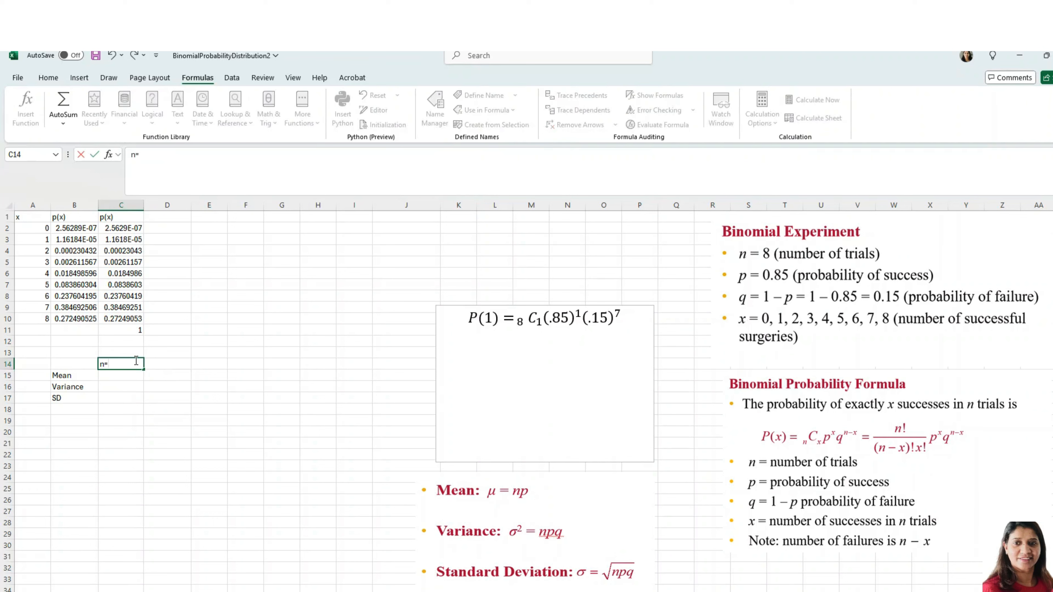
pyautogui.write('=8, p=0.85')
# Step: Compute the mean np in cell C15 with a formula multiplying 8 by 0.85
pyautogui.click(119, 376)
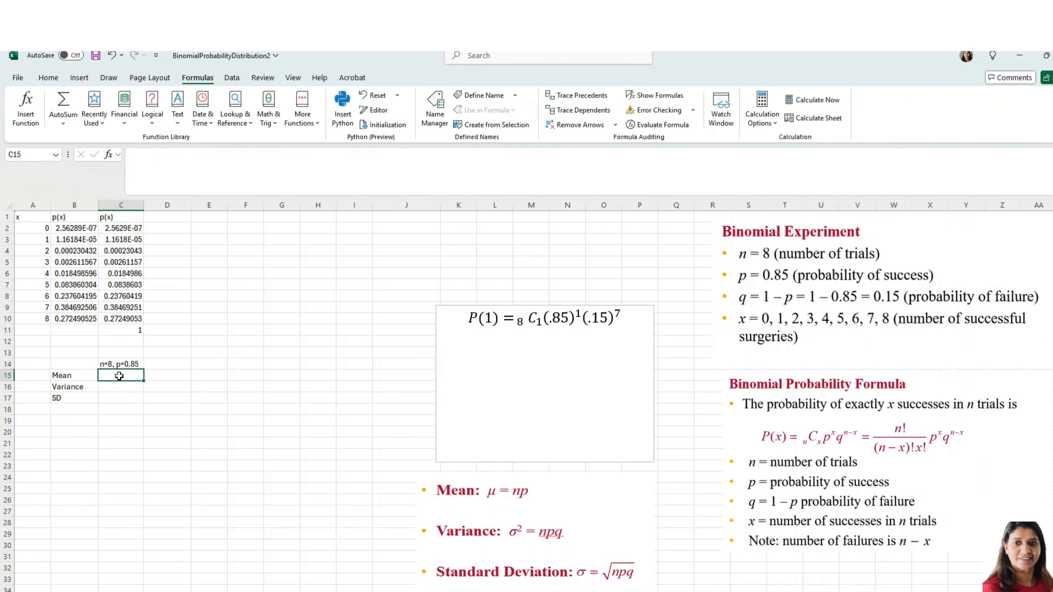
pyautogui.write('=')
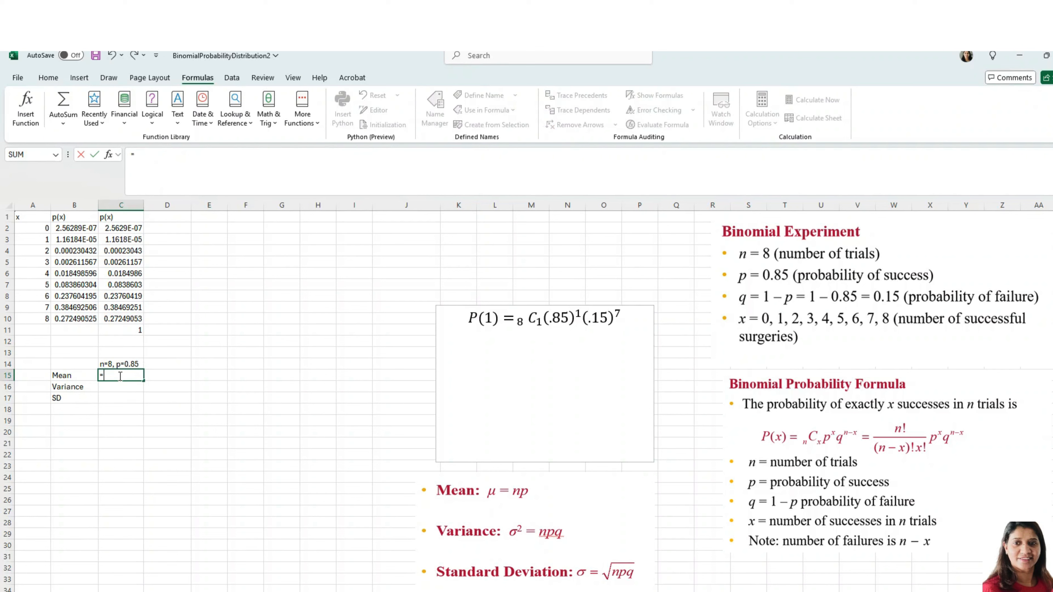
pyautogui.write('8*.85')
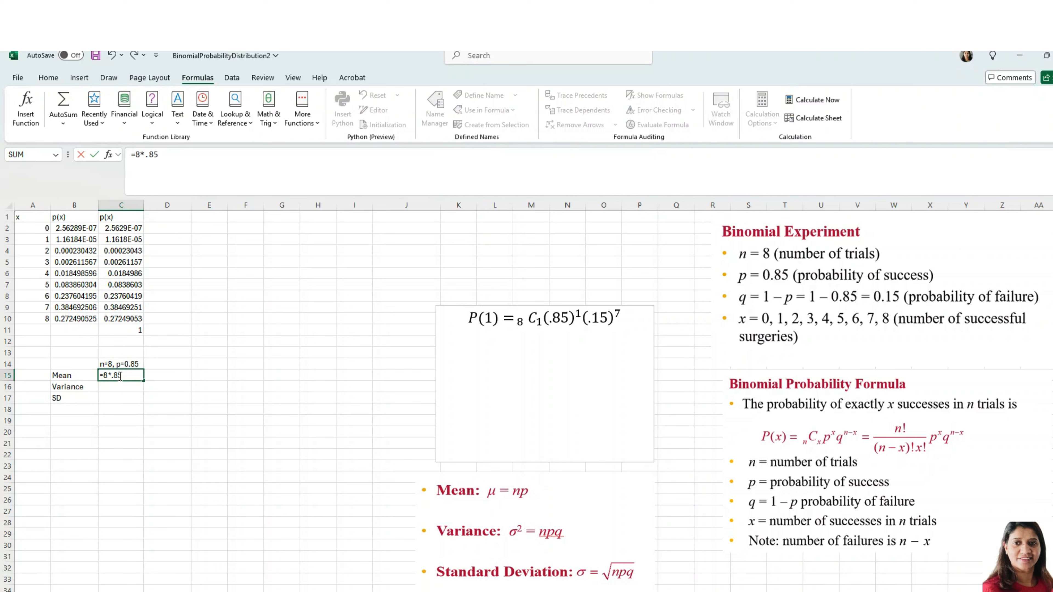
pyautogui.press('Return')
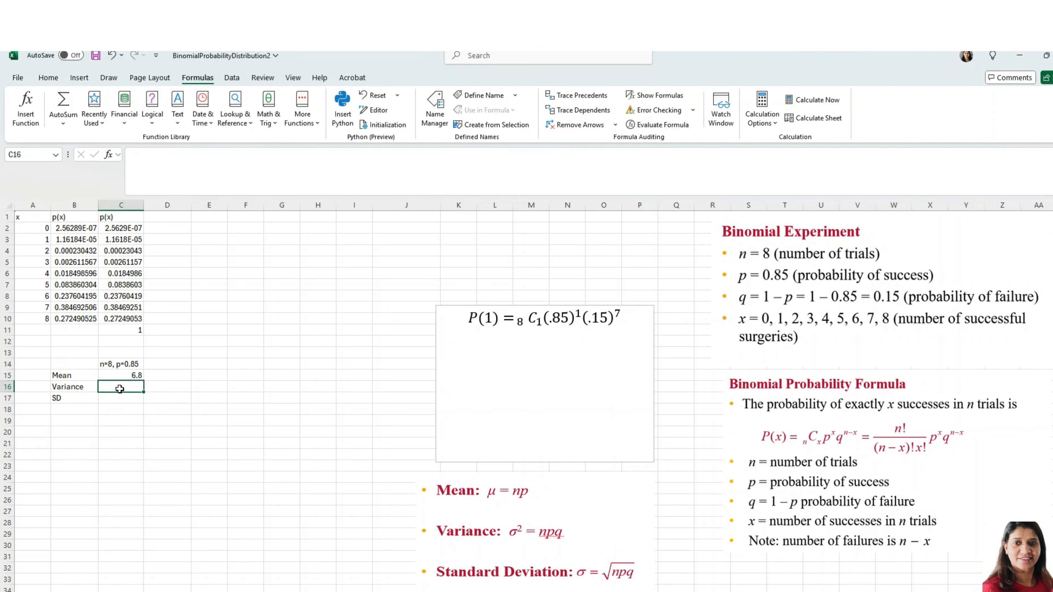
# Step: Compute the variance npq in cell C16 with the formula =8*.85*.15
pyautogui.write('=')
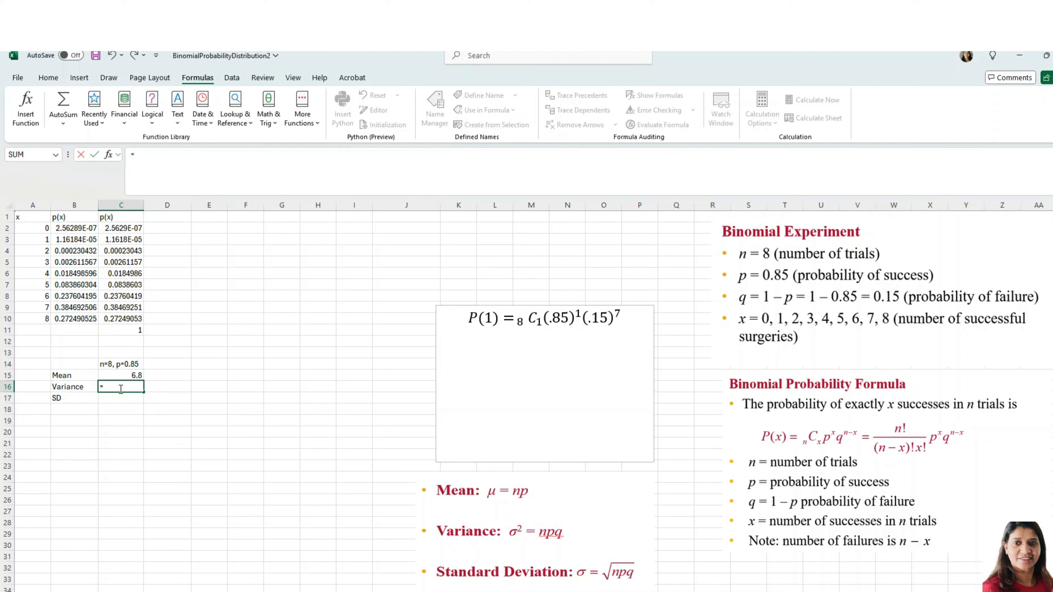
pyautogui.write('8*')
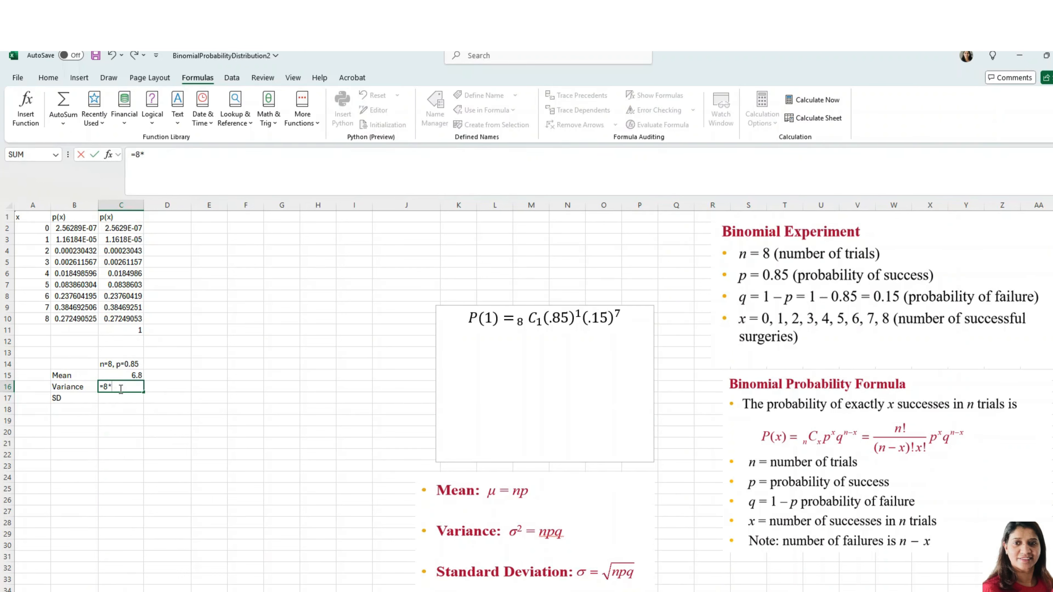
pyautogui.write('.85*.15')
pyautogui.press('Return')
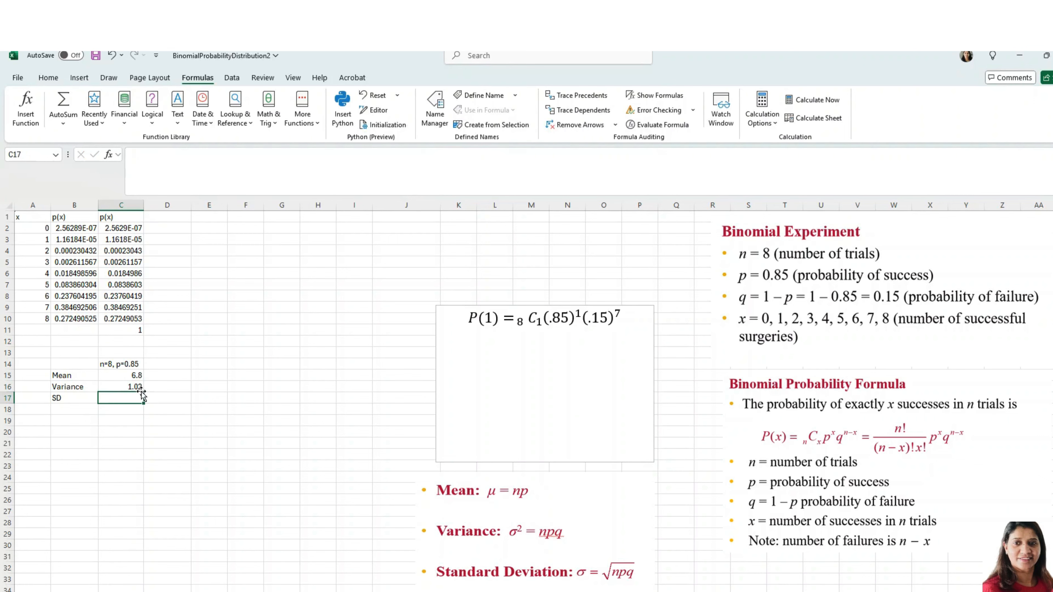